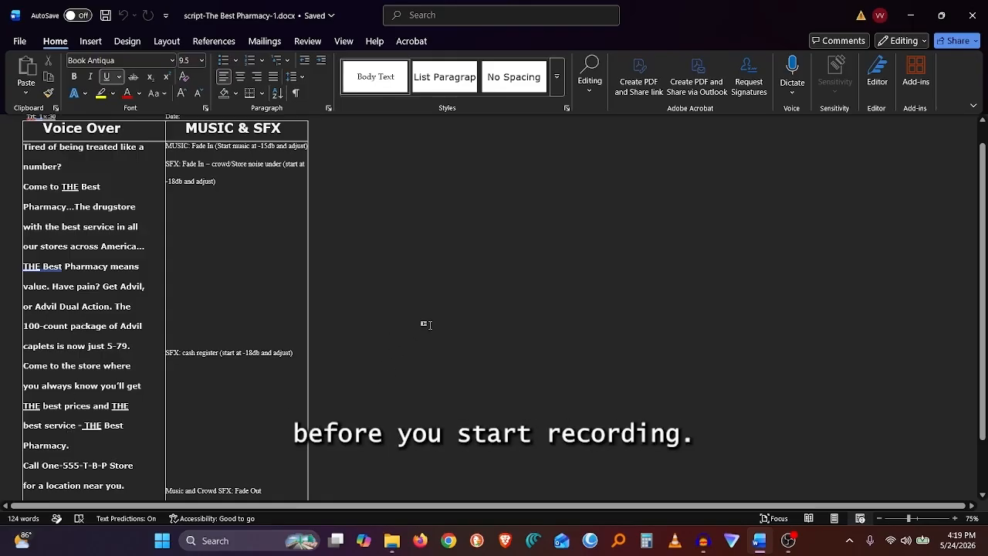
# Switch to Audacity and record a new voice-over track while reading the pharmacy script, then stop recording.
pyautogui.hotkey('alt', 'Tab')
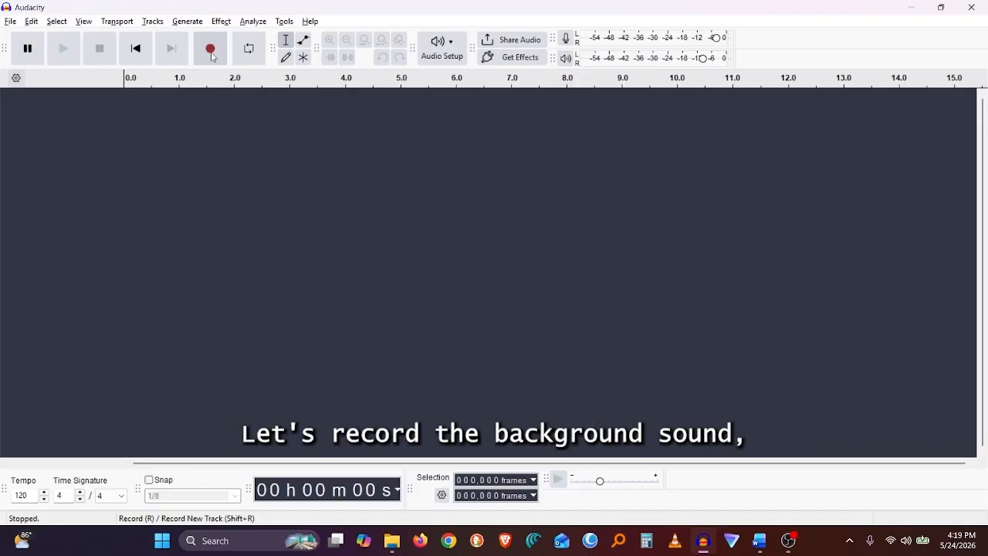
pyautogui.click(211, 49)
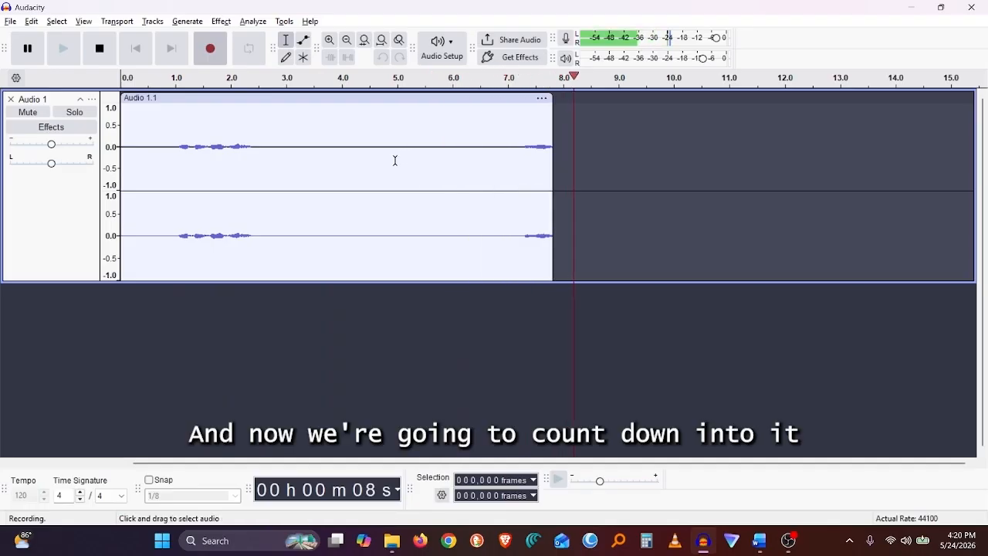
pyautogui.hotkey('alt', 'Tab')
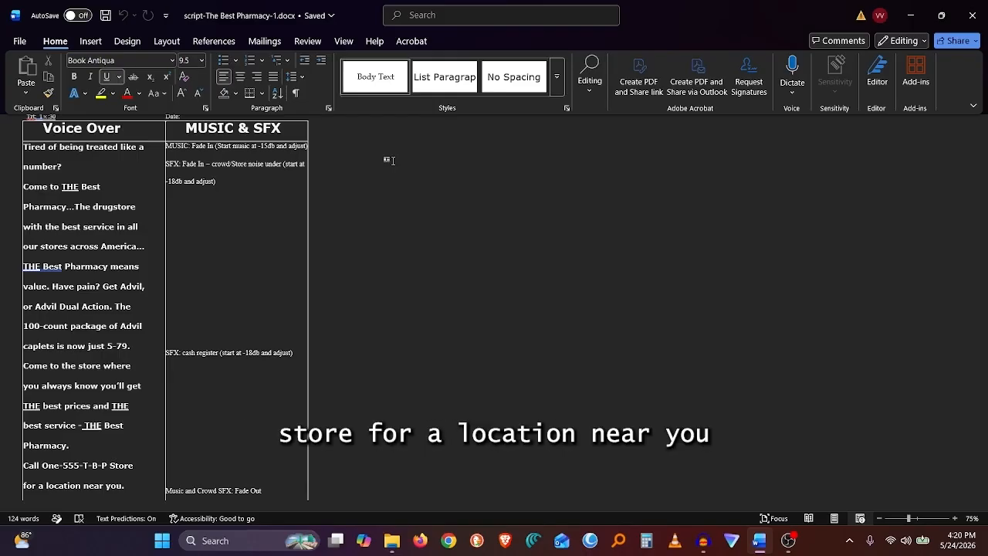
pyautogui.hotkey('alt', 'Tab')
pyautogui.press('space')
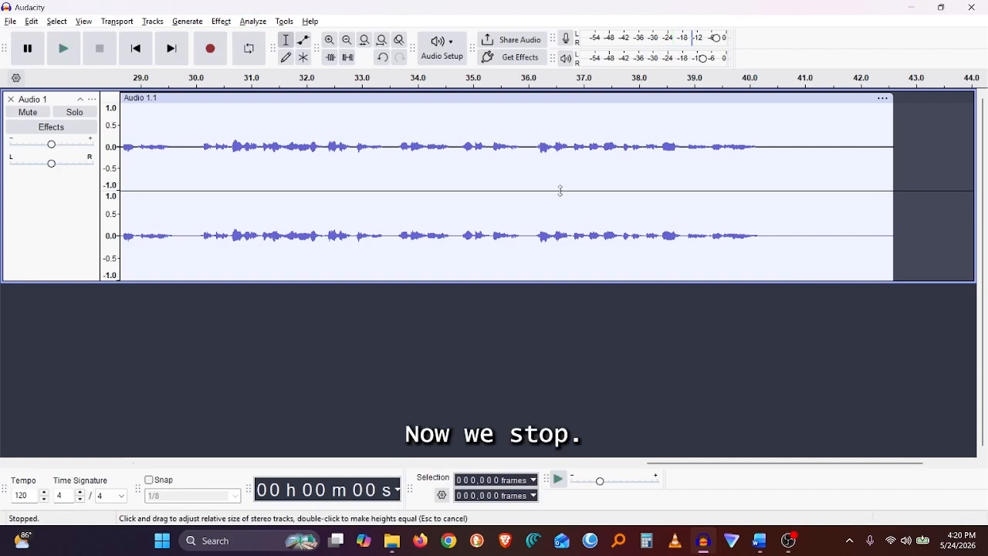
# Select the silent gap before the speech, about 3 to 7 seconds, and capture it as the Noise Reduction noise profile.
pyautogui.press('p')
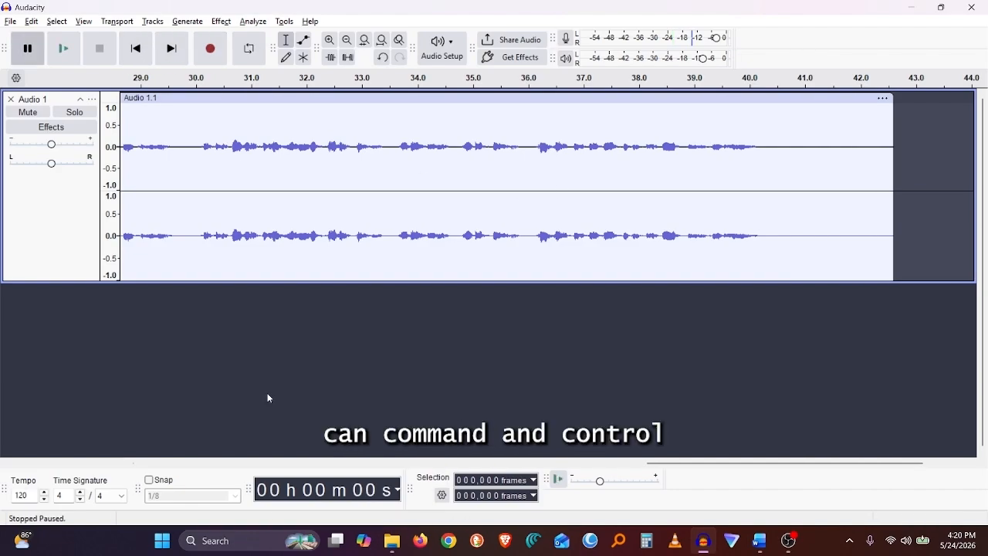
pyautogui.hotkey('ctrl', 'f')
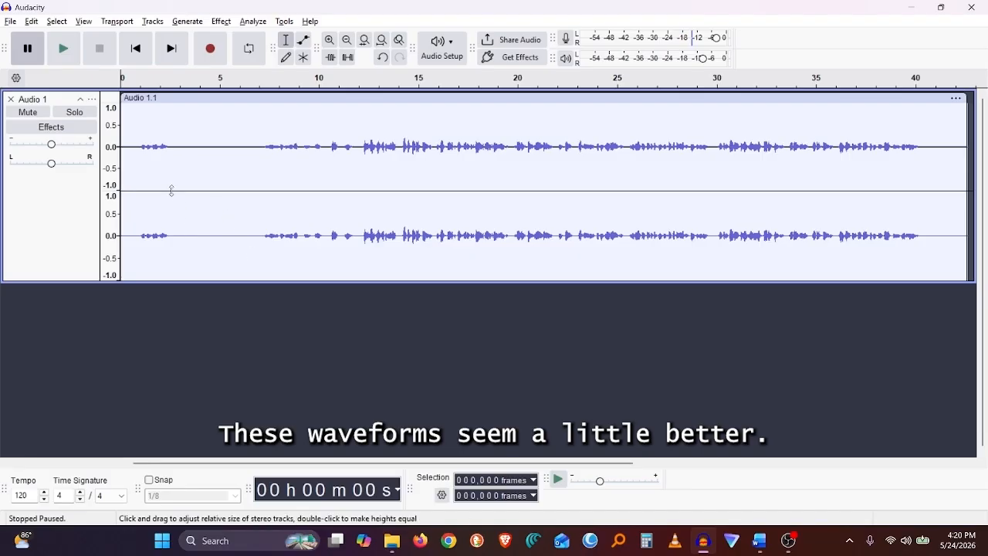
pyautogui.rightClick(113, 161)
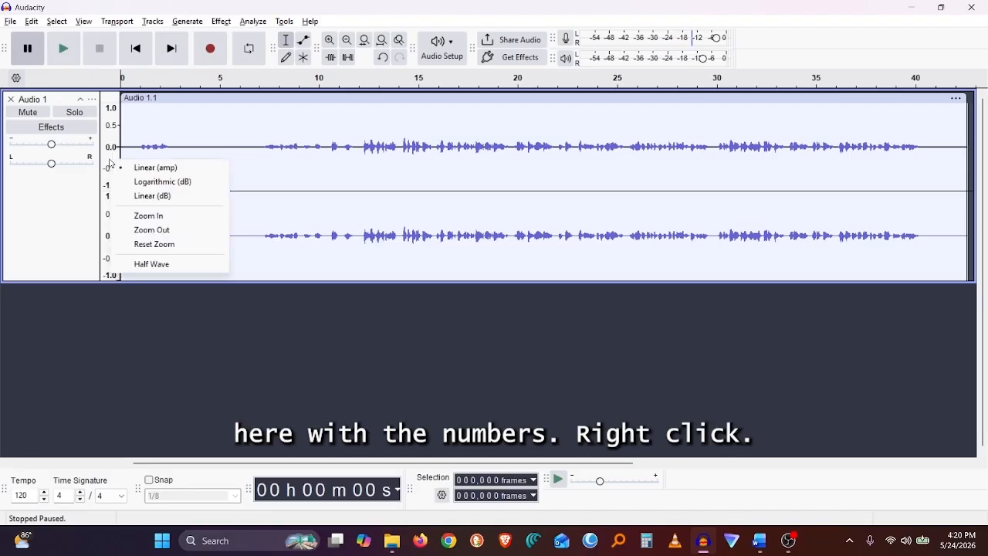
pyautogui.click(150, 216)
pyautogui.rightClick(113, 177)
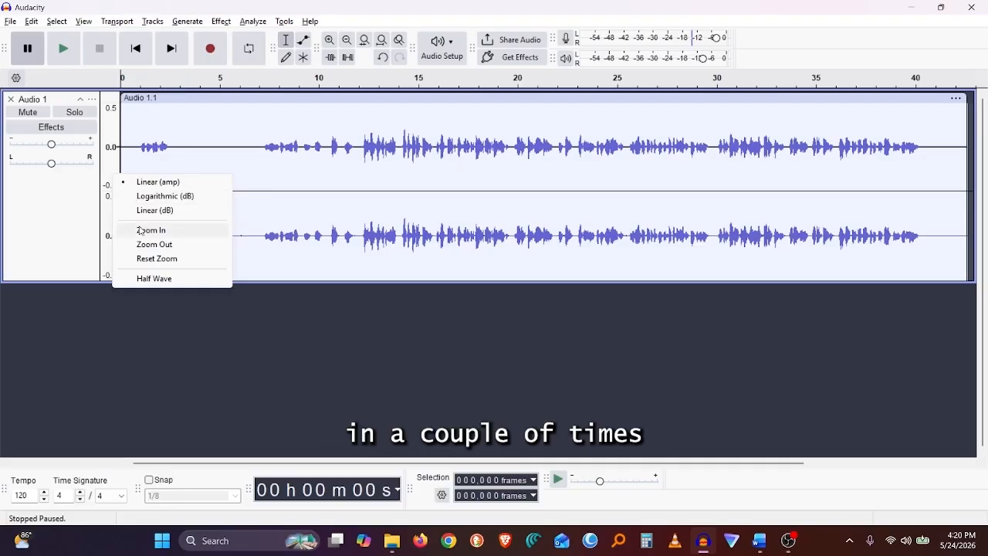
pyautogui.click(145, 230)
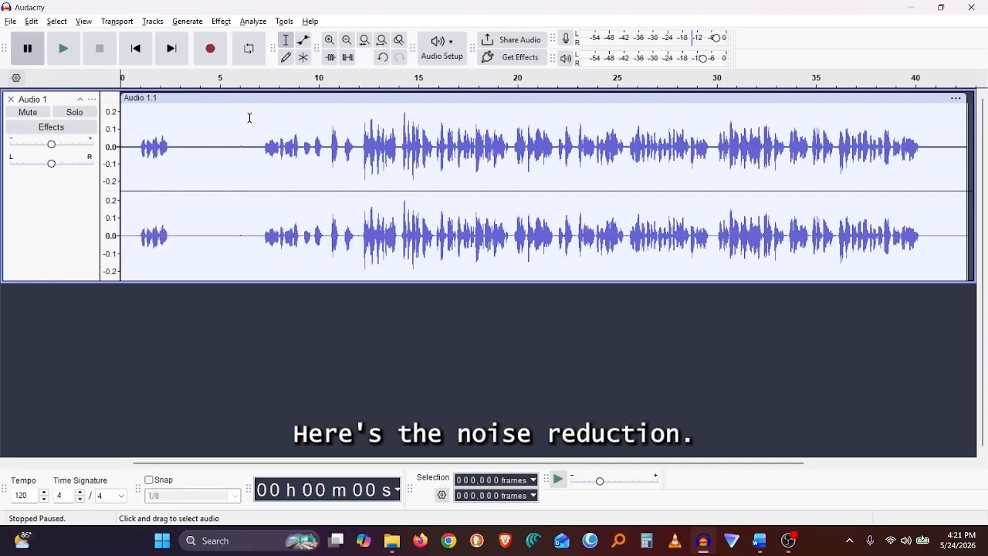
pyautogui.click(181, 148)
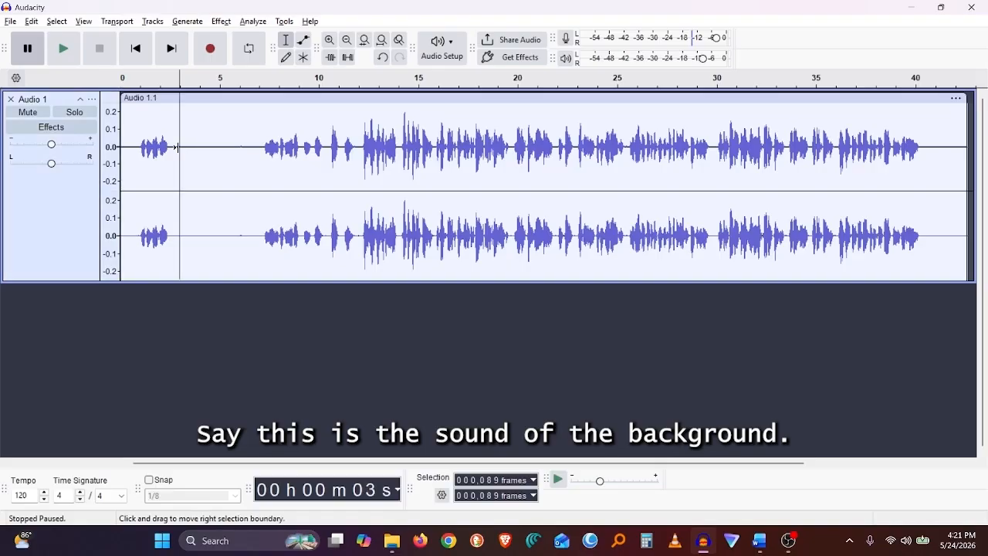
pyautogui.press('space')
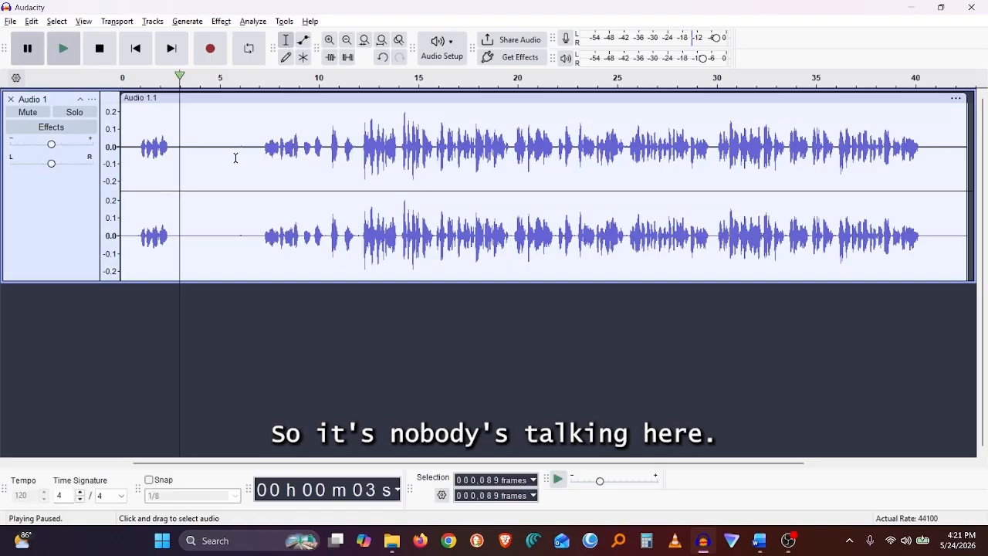
pyautogui.moveTo(176, 149); pyautogui.dragTo(253, 150)
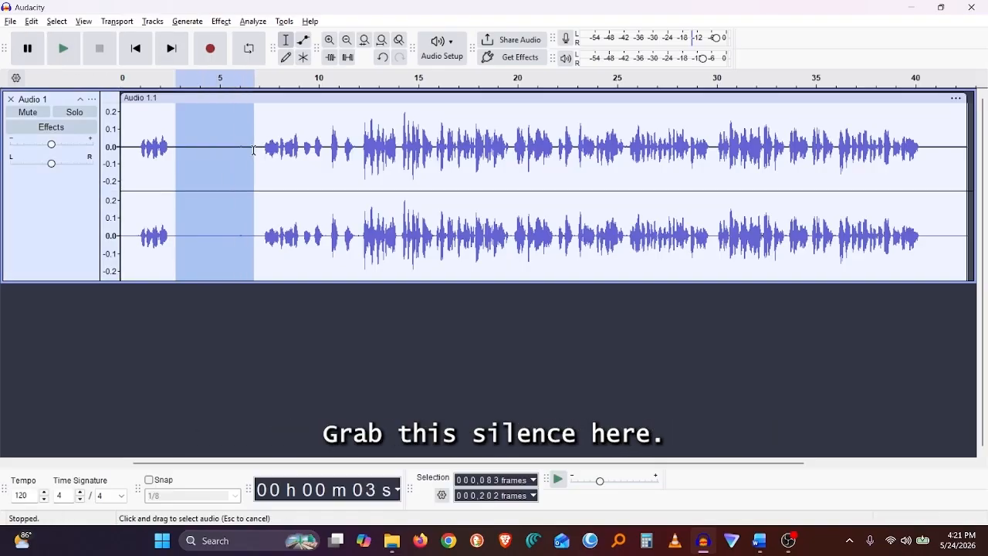
pyautogui.click(227, 24)
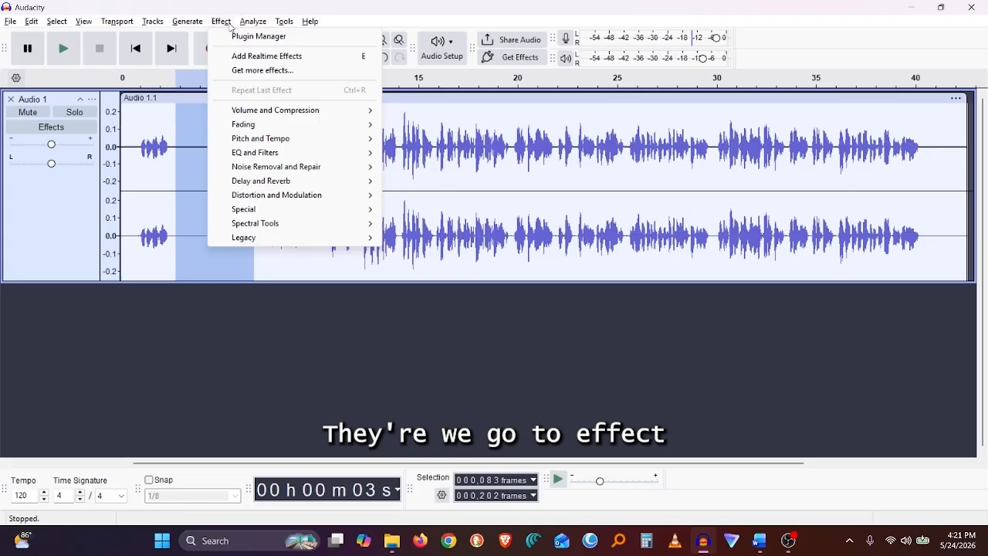
pyautogui.moveTo(280, 171)
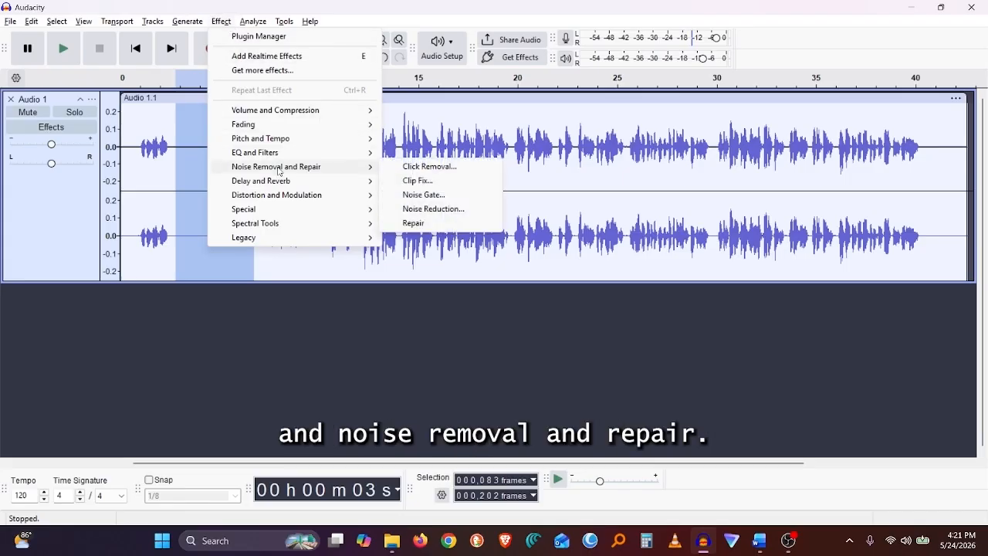
pyautogui.click(424, 210)
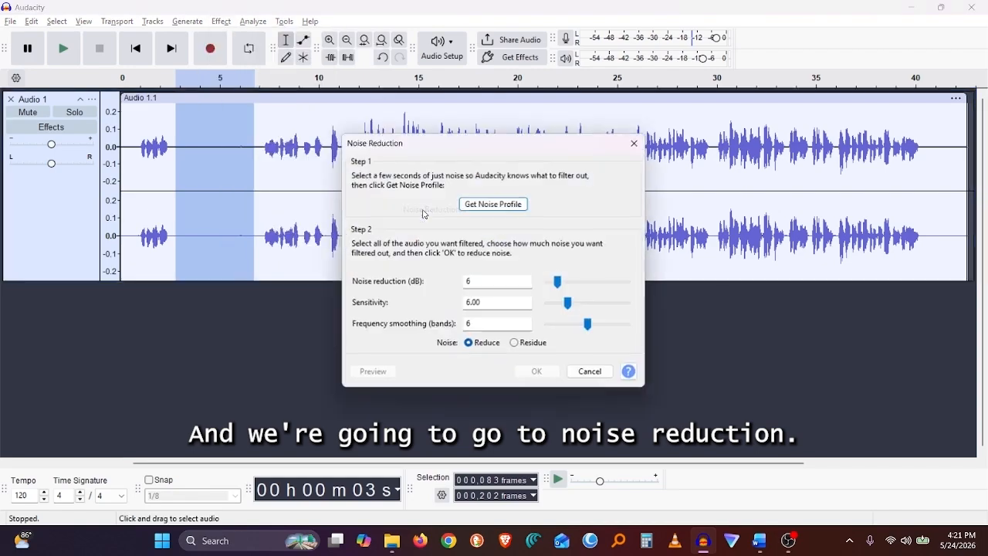
pyautogui.click(503, 206)
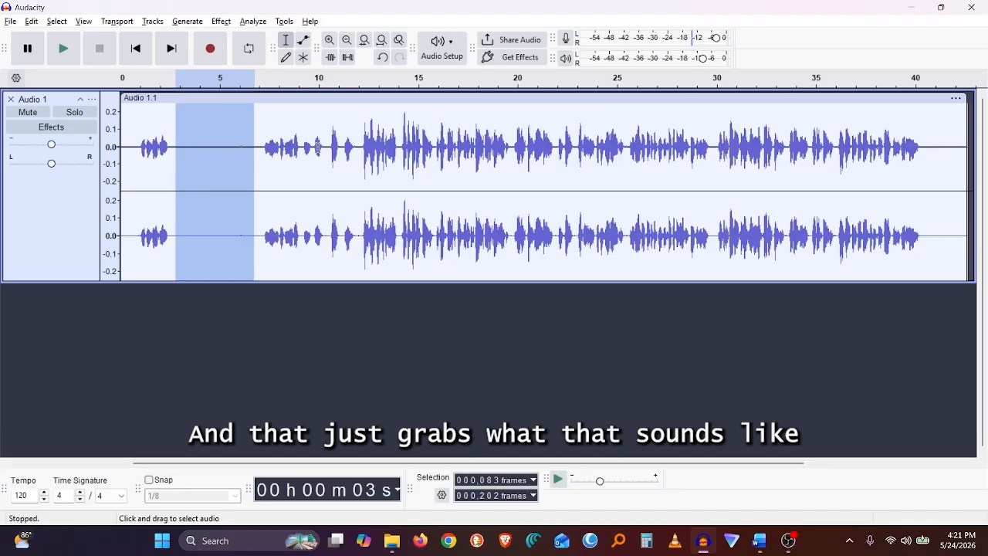
# Select the whole track and apply Noise Reduction at 6 dB, sensitivity 6.00, frequency smoothing 6.
pyautogui.click(506, 176)
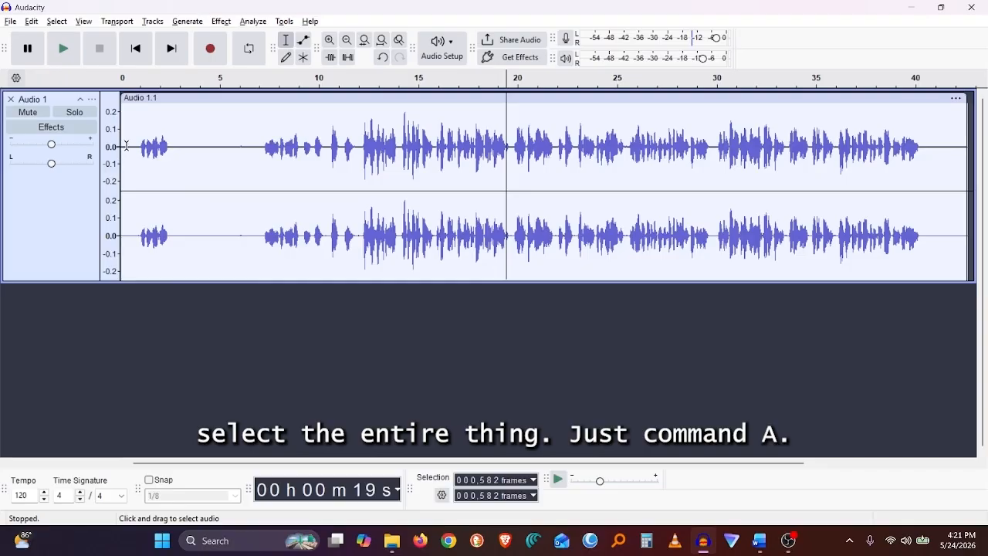
pyautogui.hotkey('ctrl', 'a')
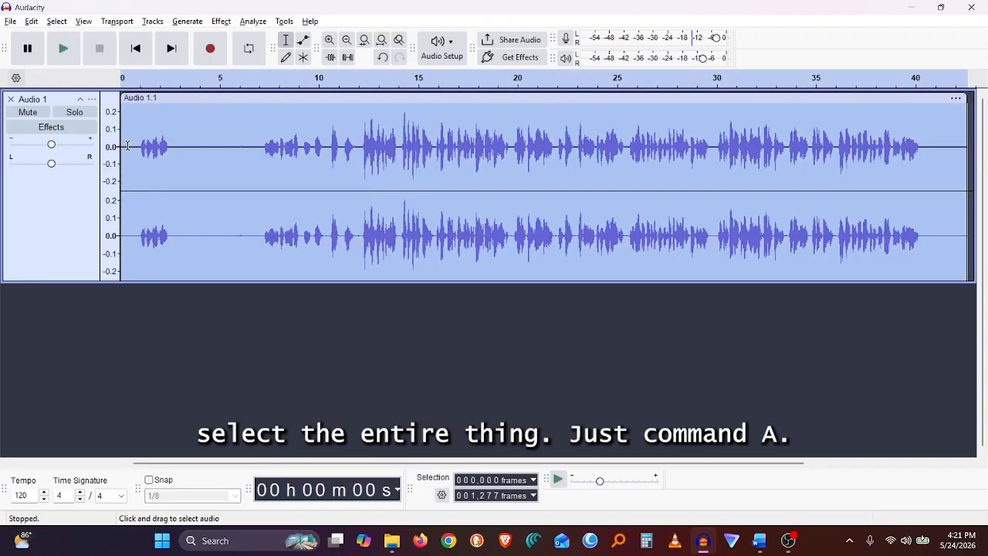
pyautogui.click(222, 21)
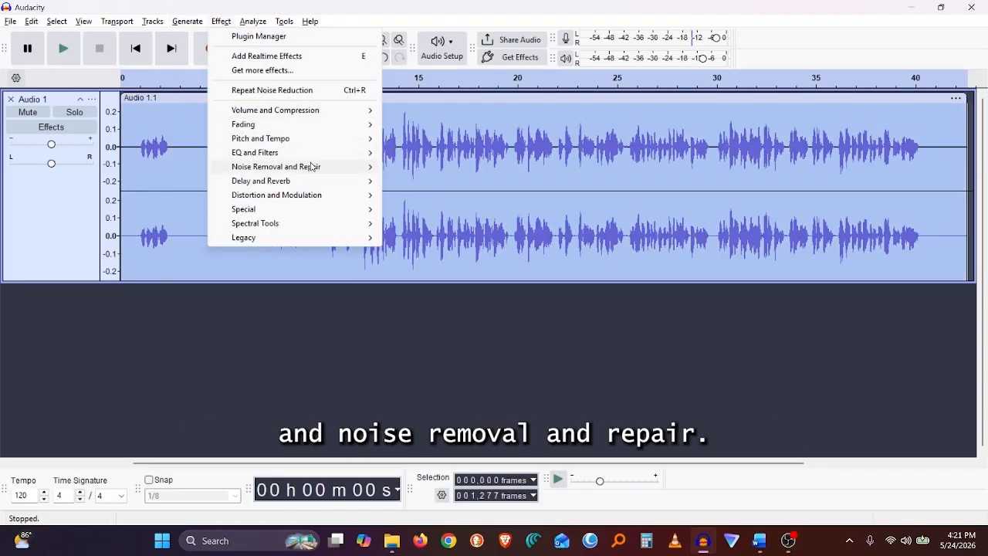
pyautogui.moveTo(311, 166)
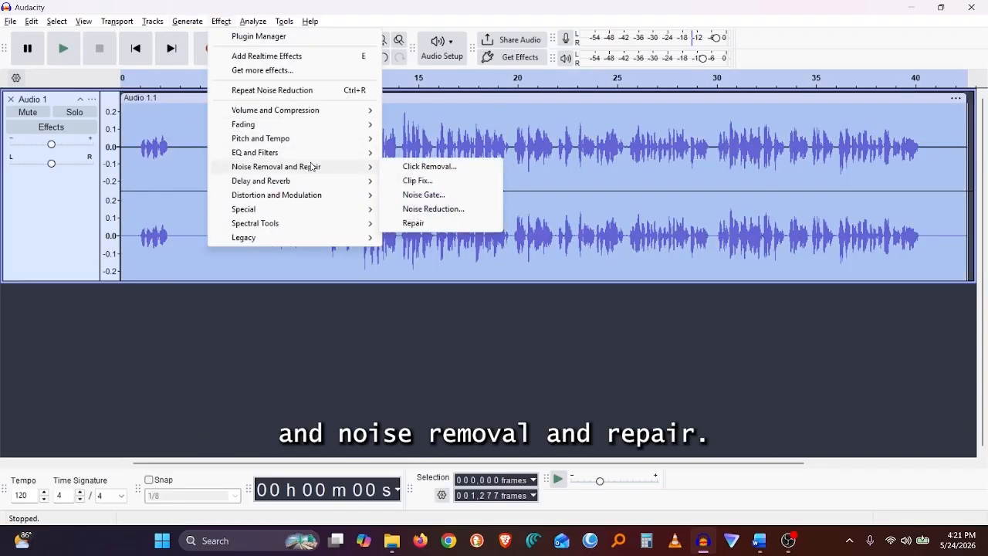
pyautogui.click(433, 209)
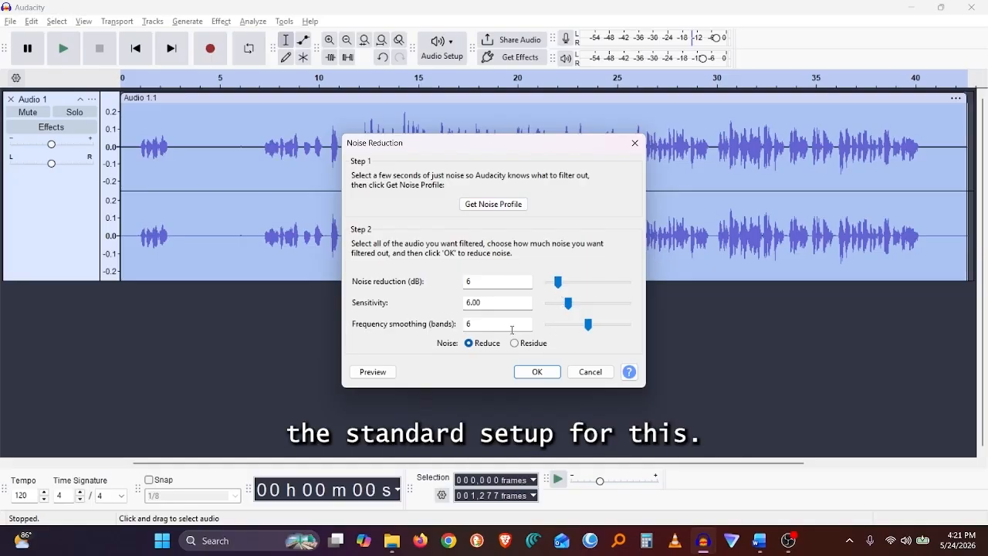
pyautogui.click(545, 372)
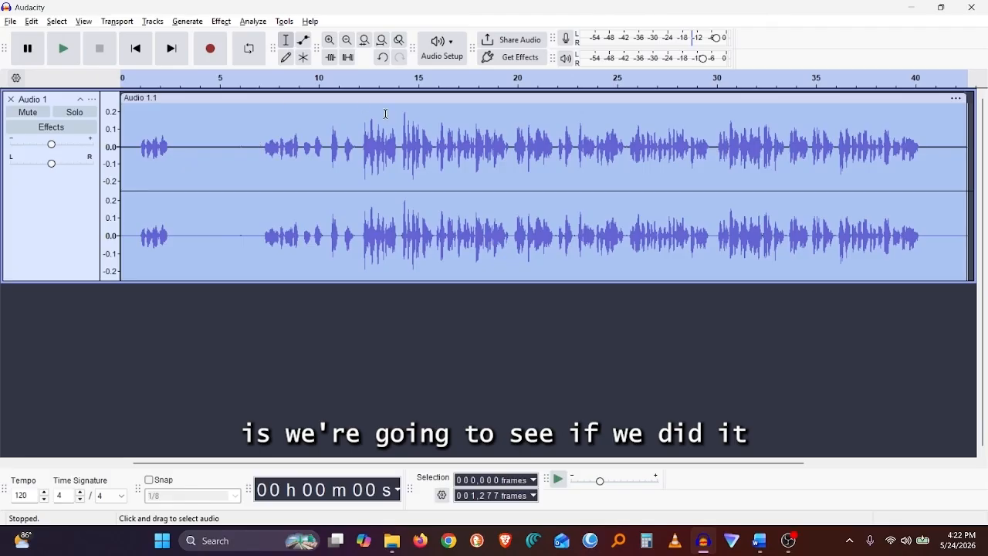
# Delete the count-in at the start of the recording, from 0 to about 12 seconds.
pyautogui.click(329, 144)
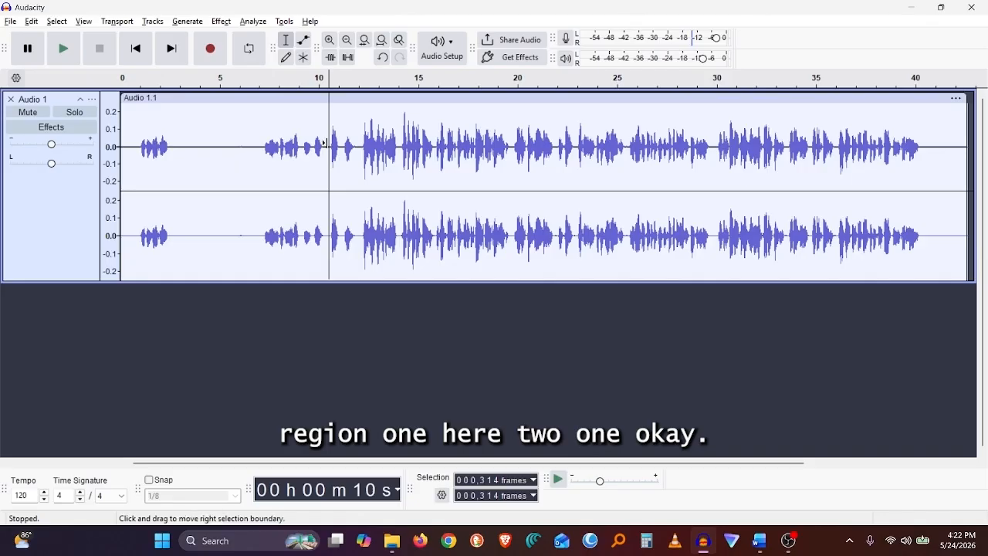
pyautogui.press('space')
pyautogui.press('space')
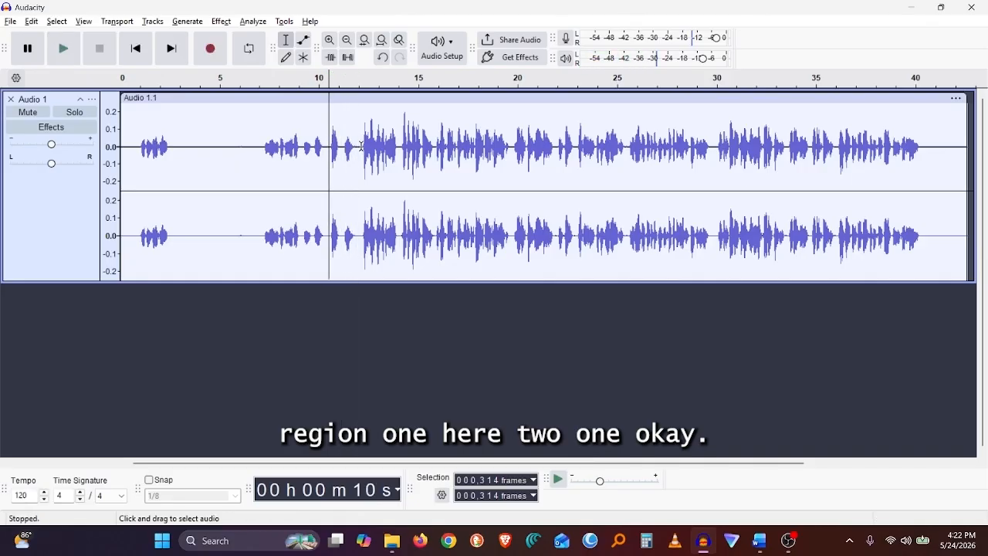
pyautogui.moveTo(363, 146); pyautogui.dragTo(120, 146)
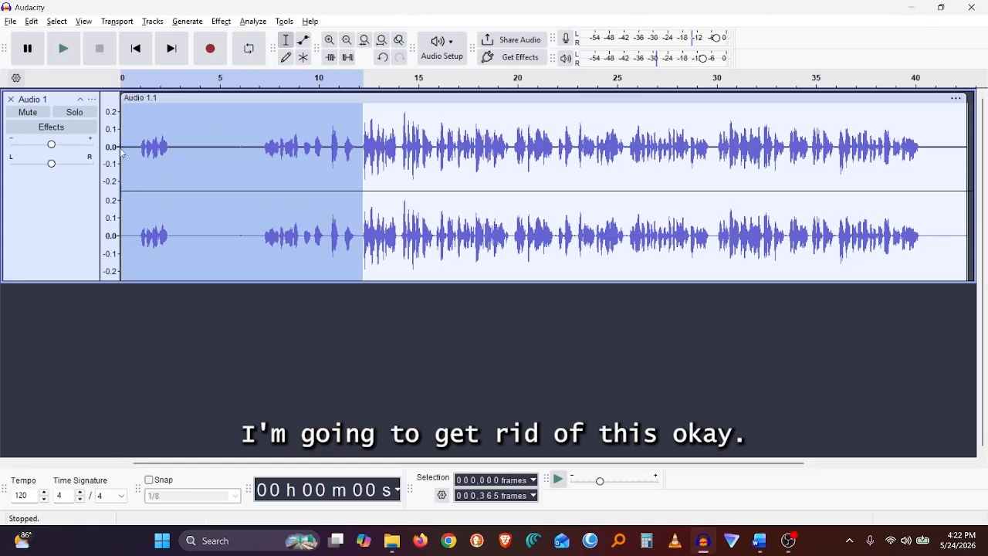
pyautogui.press('Delete')
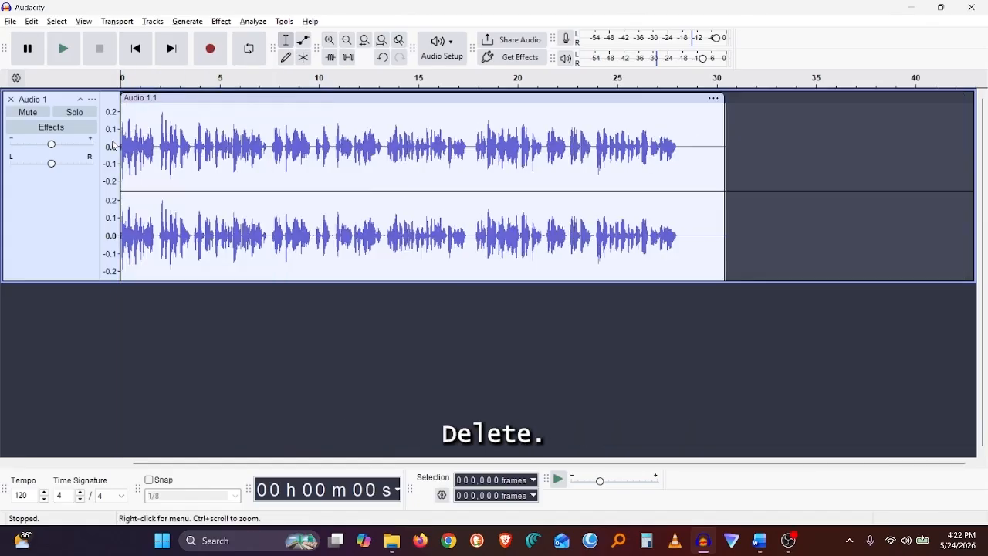
# Delete the trailing silence after the last spoken words at the end of the clip.
pyautogui.click(671, 148)
pyautogui.press('space')
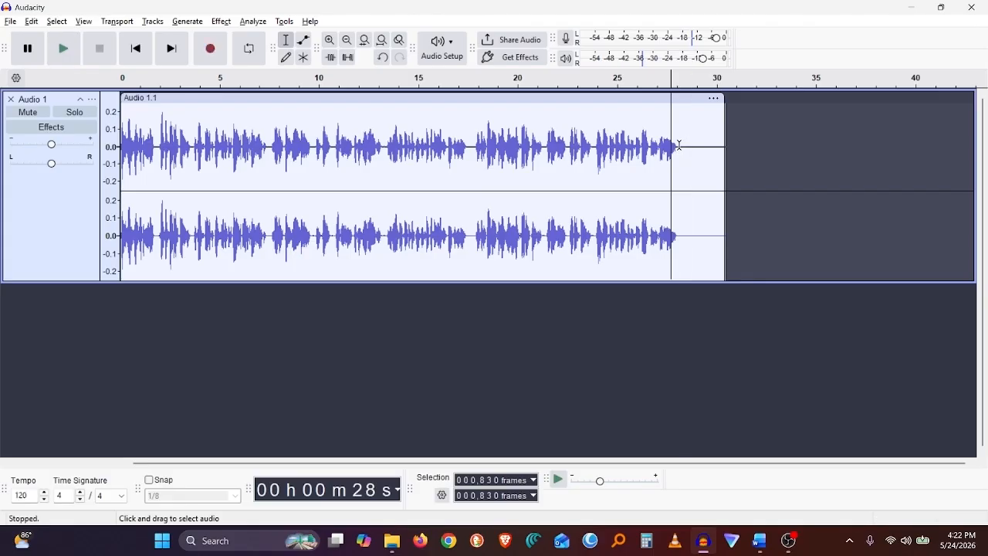
pyautogui.moveTo(678, 145); pyautogui.dragTo(723, 144)
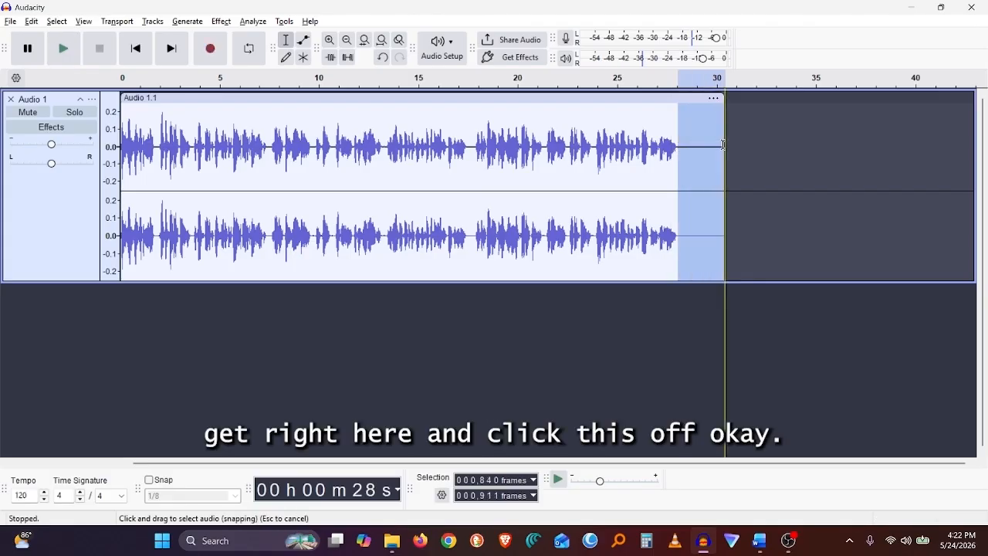
pyautogui.press('Delete')
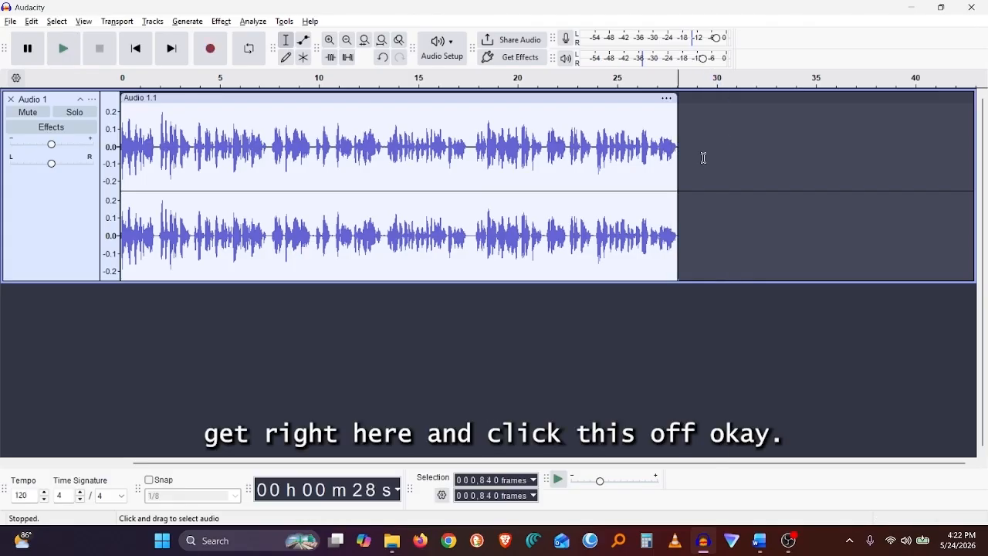
# Select the whole voice track and apply Change Tempo with a target length of 29.15 seconds.
pyautogui.hotkey('ctrl', 'f')
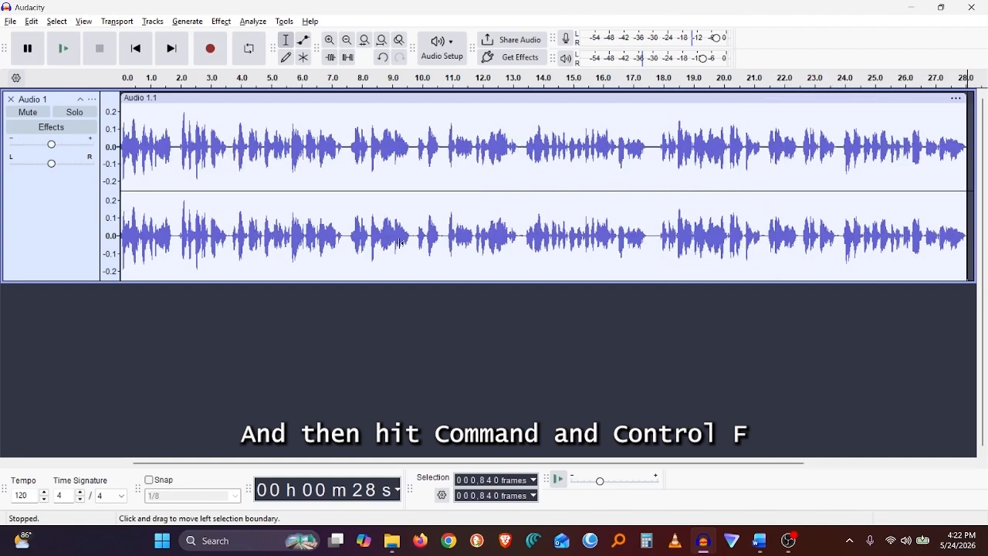
pyautogui.hotkey('ctrl', 'a')
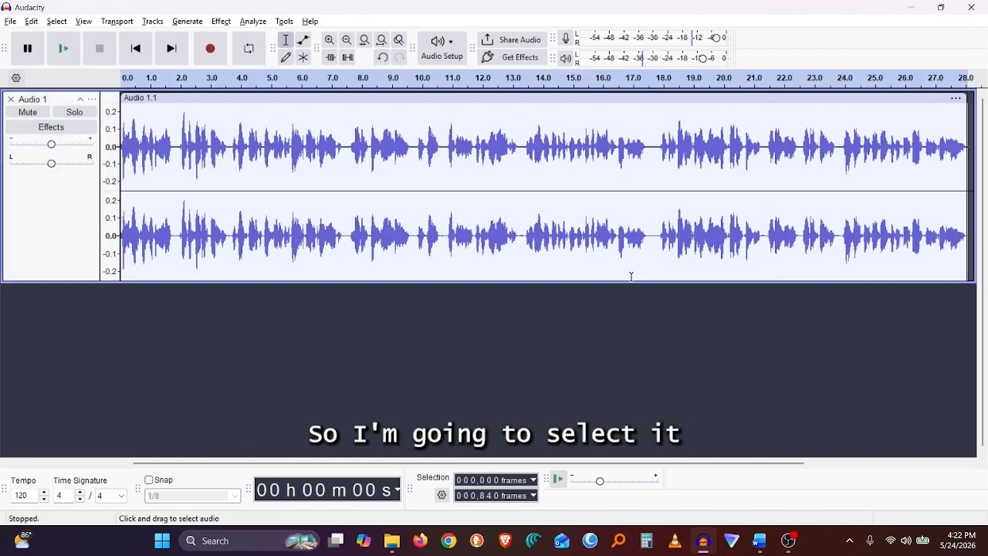
pyautogui.hotkey('ctrl', 'a')
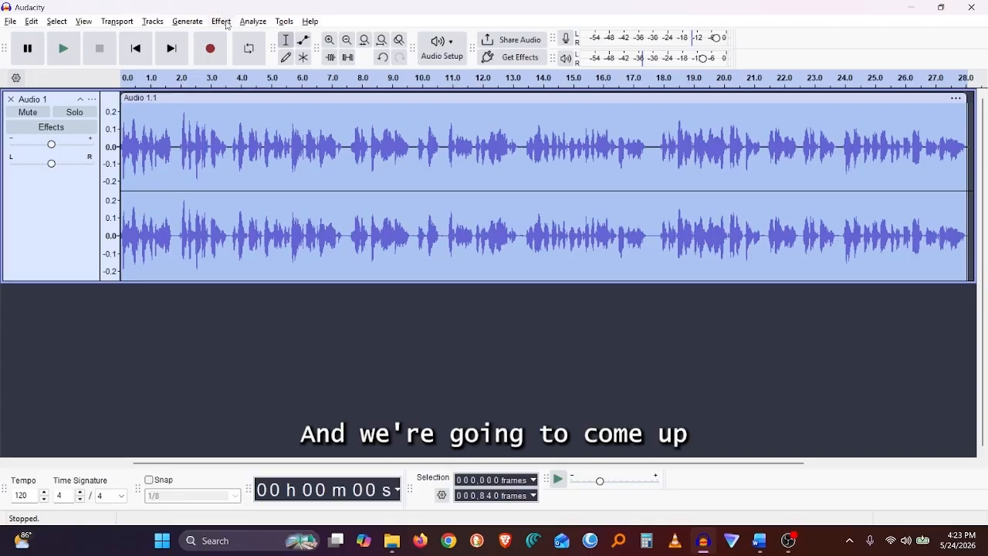
pyautogui.click(225, 23)
pyautogui.moveTo(273, 153)
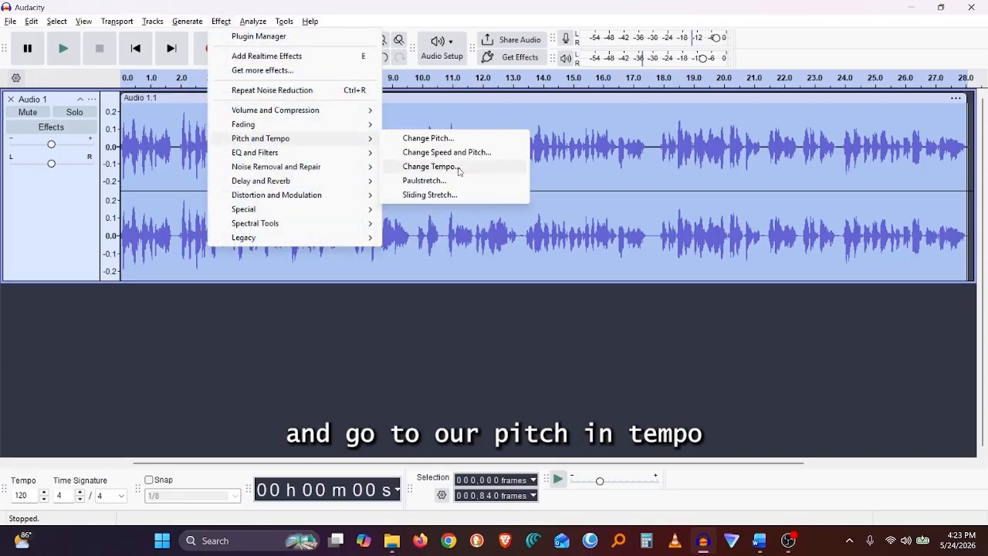
pyautogui.click(456, 166)
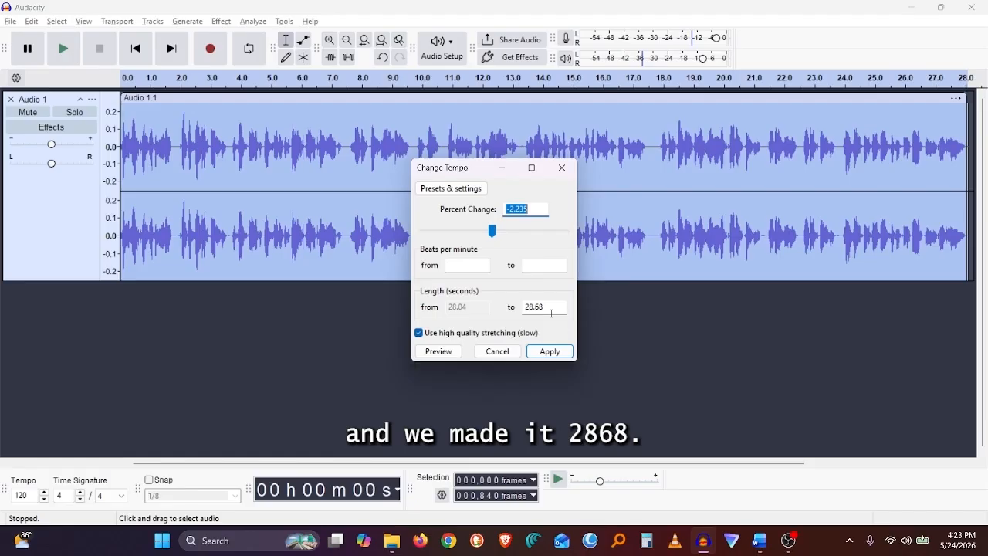
pyautogui.moveTo(548, 305); pyautogui.dragTo(516, 306)
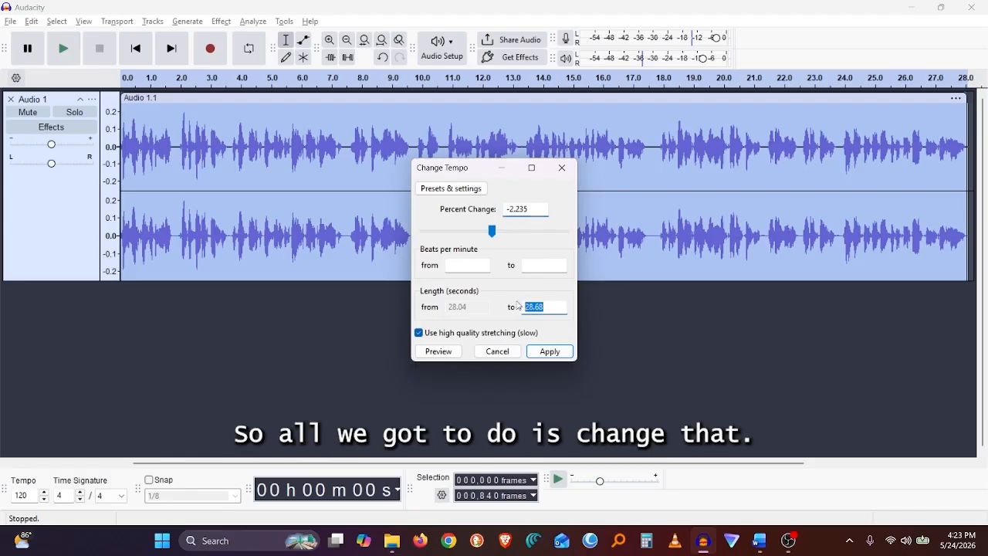
pyautogui.write('29.15')
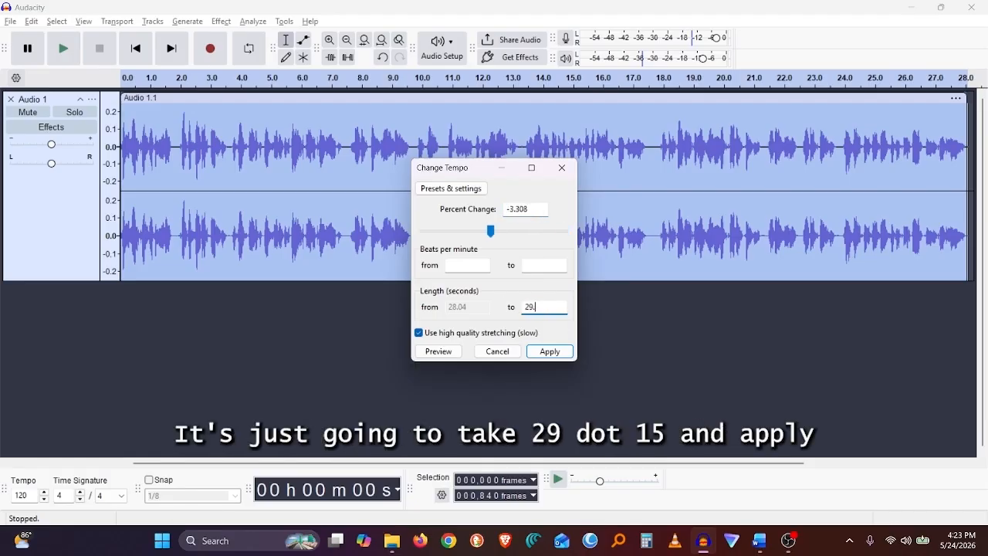
pyautogui.click(551, 351)
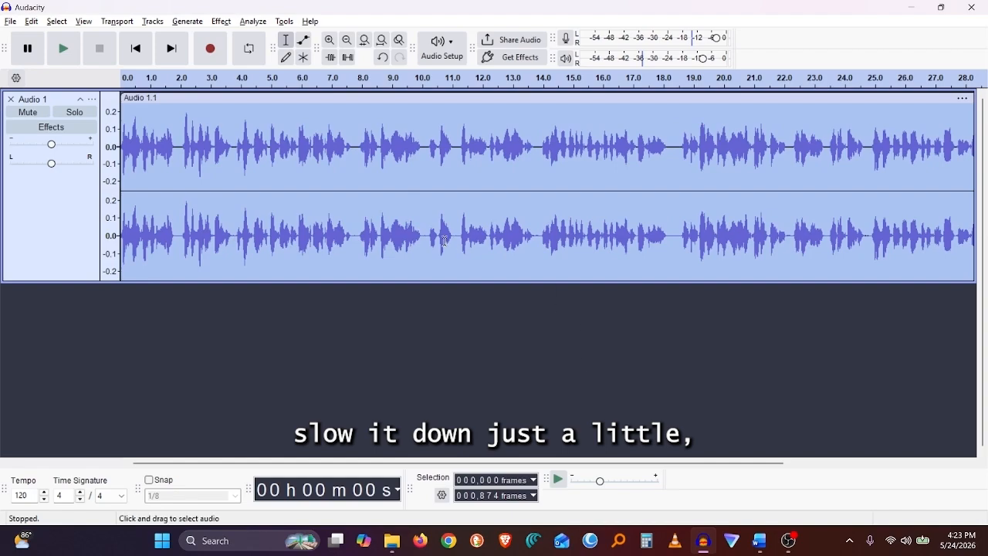
pyautogui.click(227, 22)
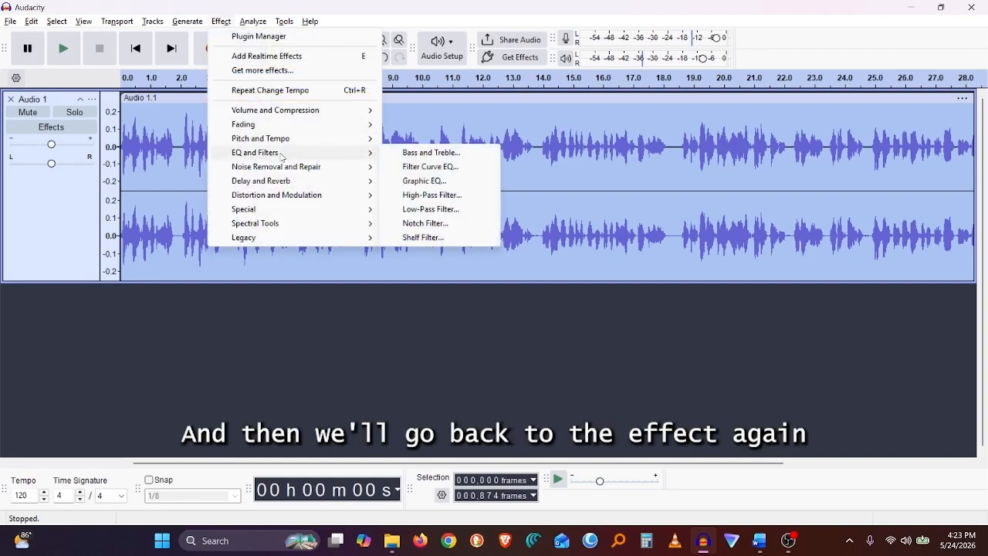
pyautogui.moveTo(284, 145)
pyautogui.click(478, 165)
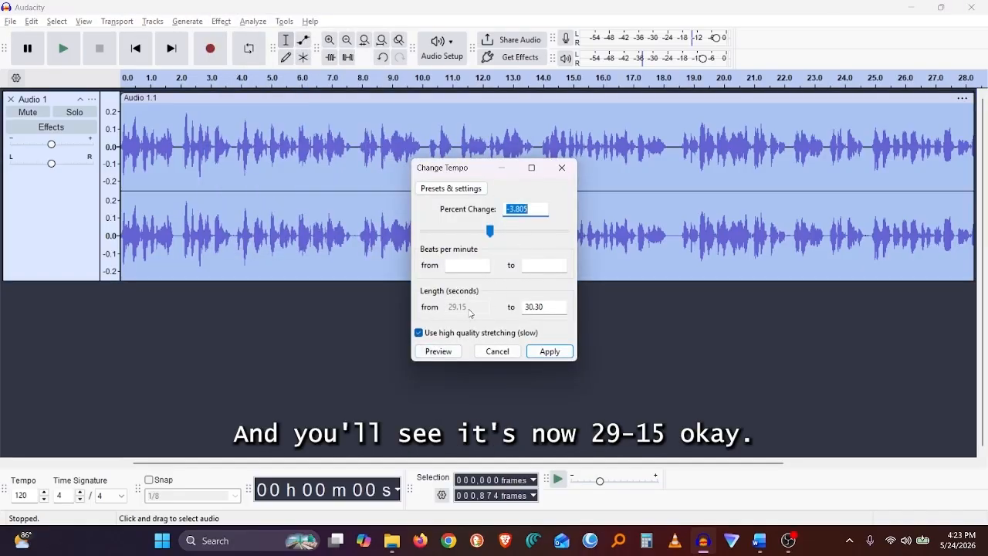
pyautogui.click(502, 351)
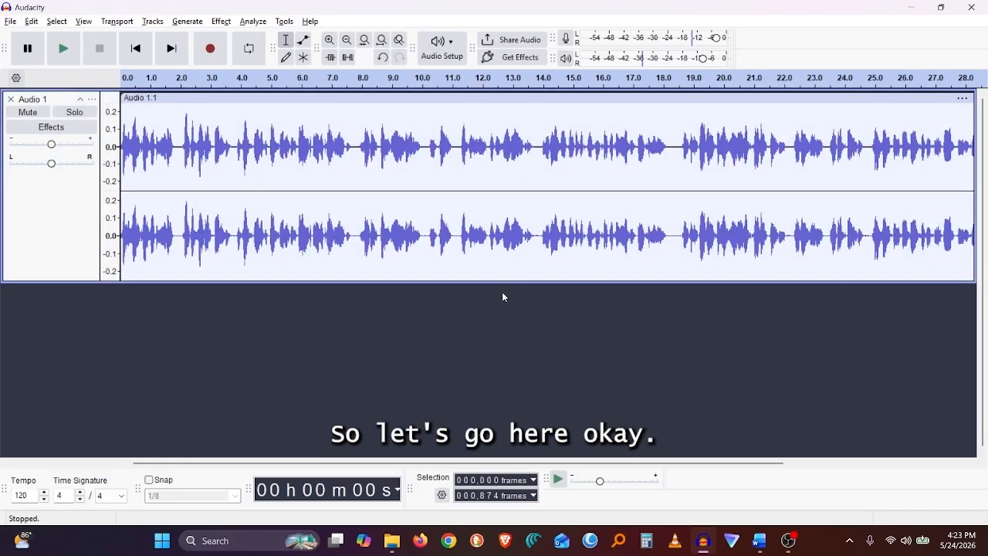
# Save the project to the computer, overwriting the best pharmacy project.aup3.
pyautogui.hotkey('ctrl', 's')
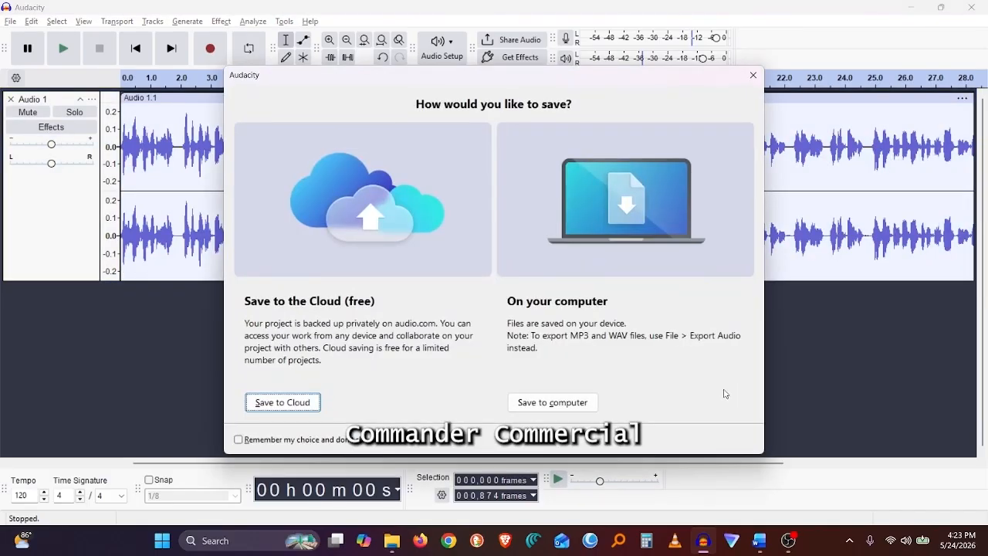
pyautogui.click(571, 402)
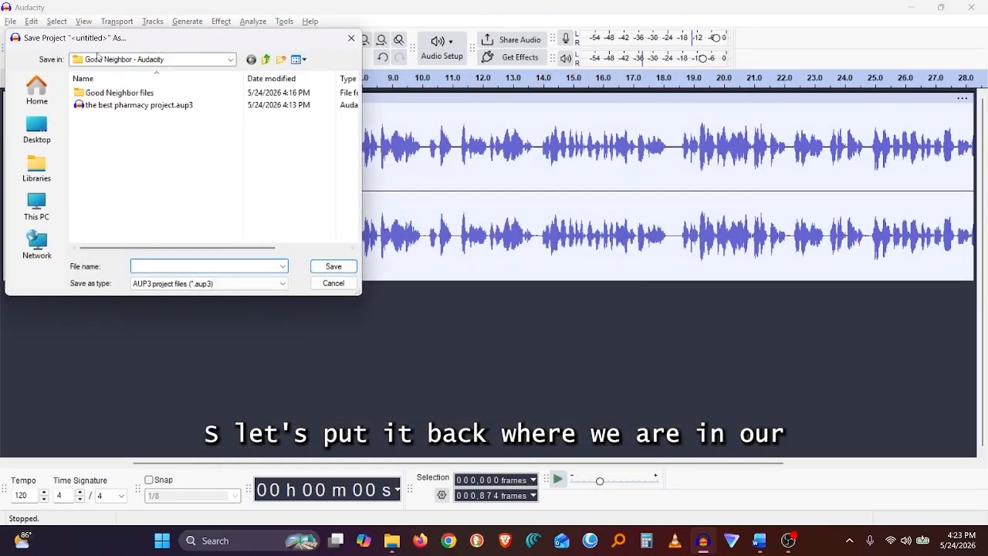
pyautogui.click(137, 105)
pyautogui.click(332, 266)
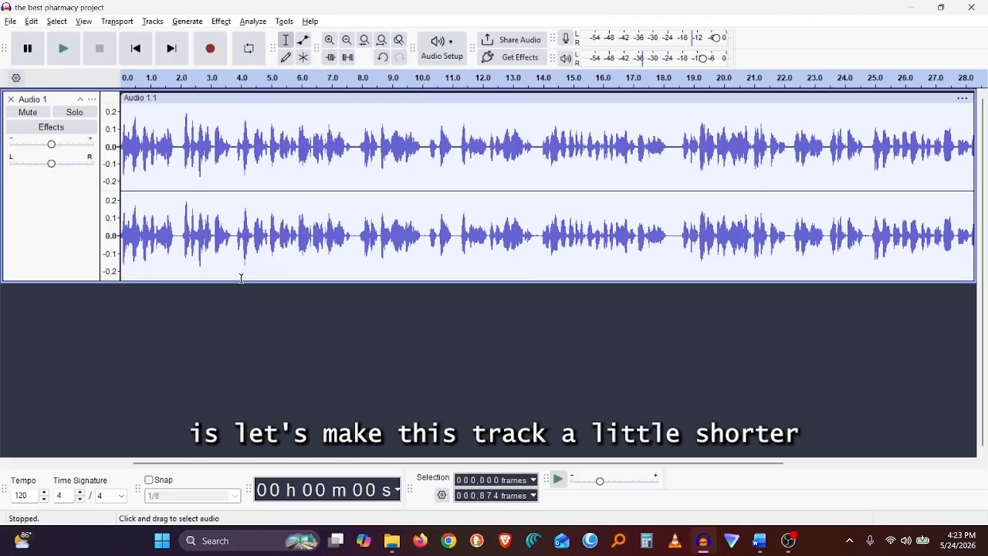
# Shrink the voice track's height and play back the start of the recording.
pyautogui.moveTo(242, 276); pyautogui.dragTo(244, 203)
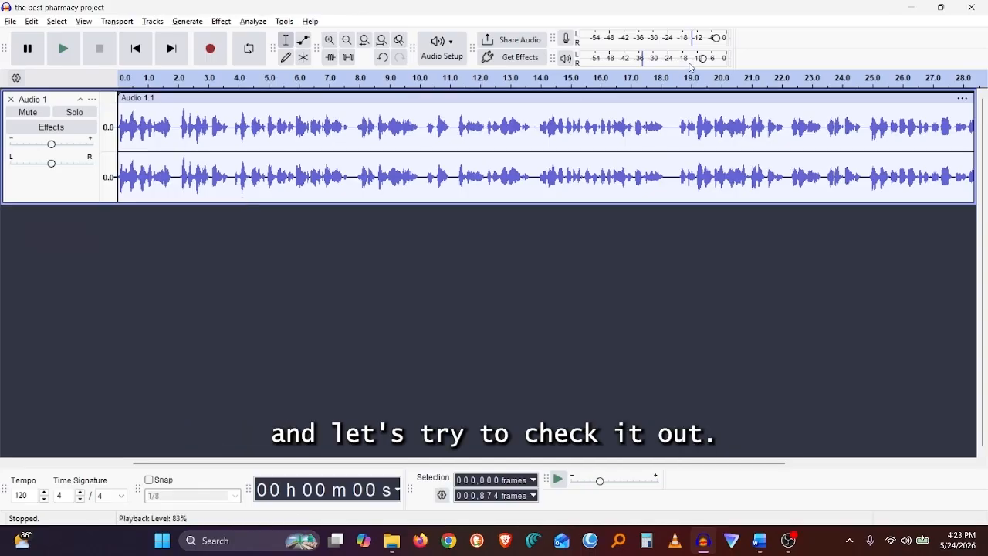
pyautogui.moveTo(701, 58)
pyautogui.mouseDown()
pyautogui.moveTo(712, 59)
pyautogui.moveTo(701, 59)
pyautogui.mouseUp()
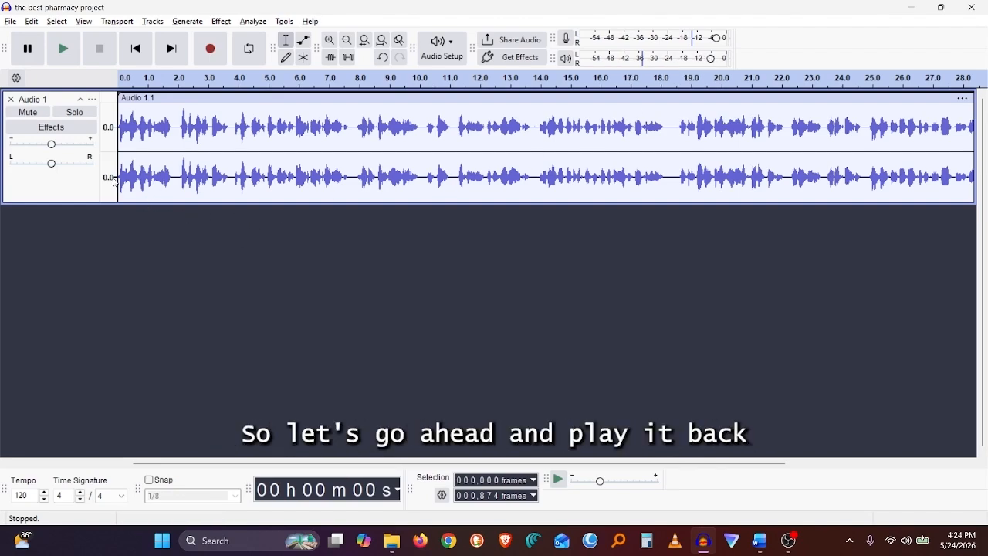
pyautogui.press('space')
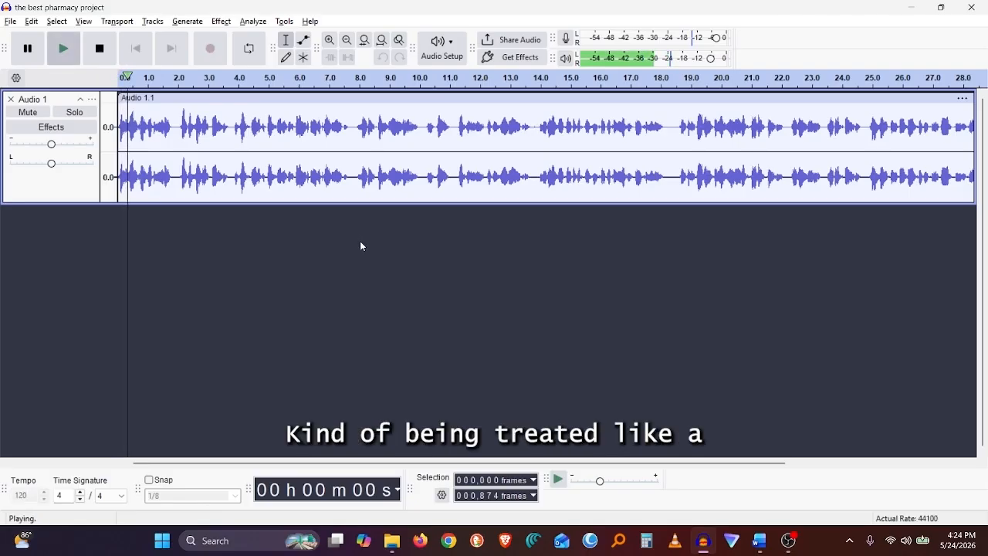
pyautogui.press('space')
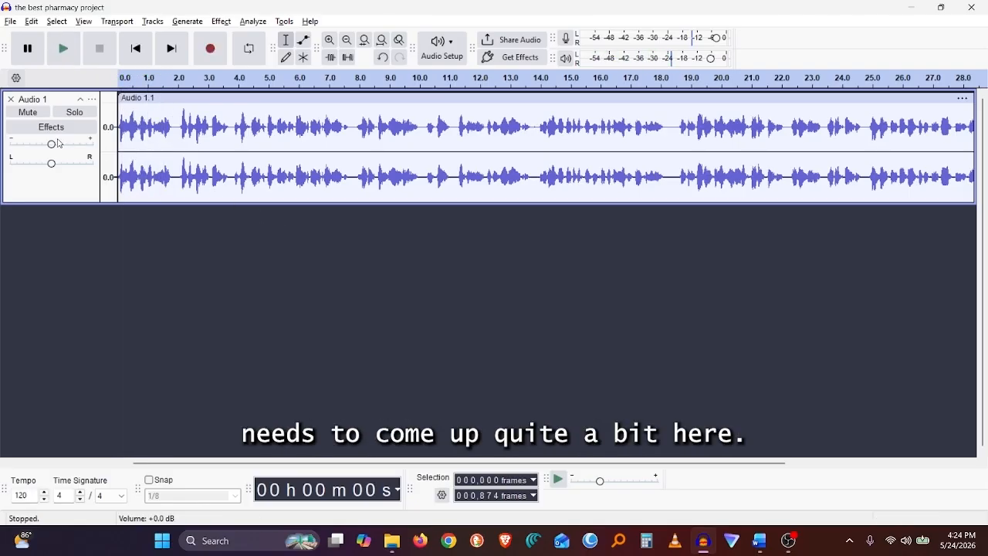
# Raise the voice track's gain and play the recording back to check the level.
pyautogui.moveTo(60, 143); pyautogui.dragTo(77, 144)
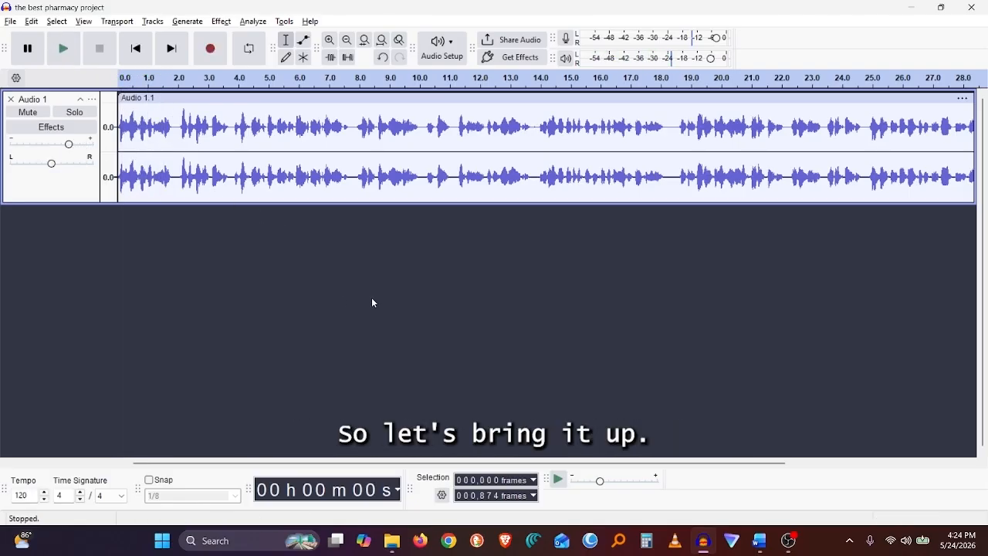
pyautogui.press('space')
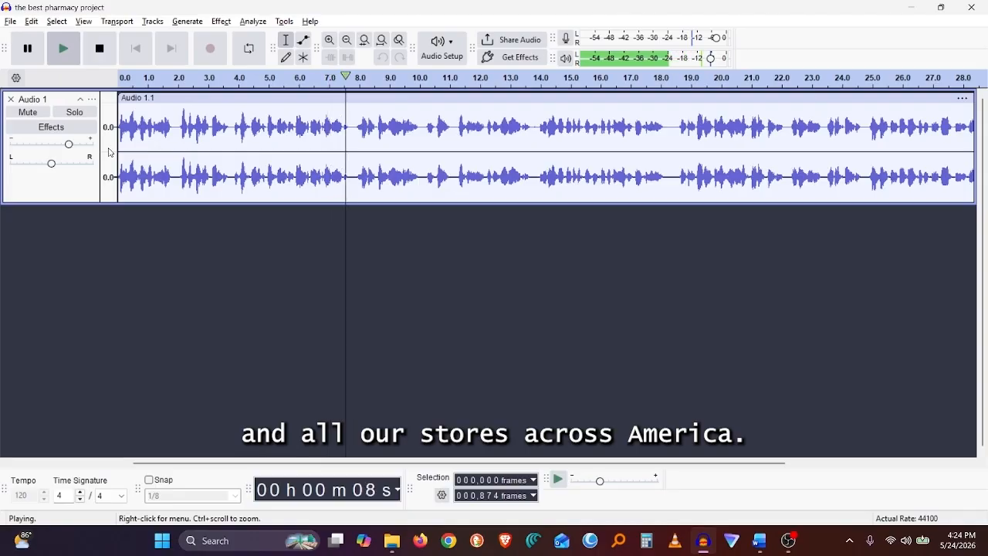
pyautogui.press('space')
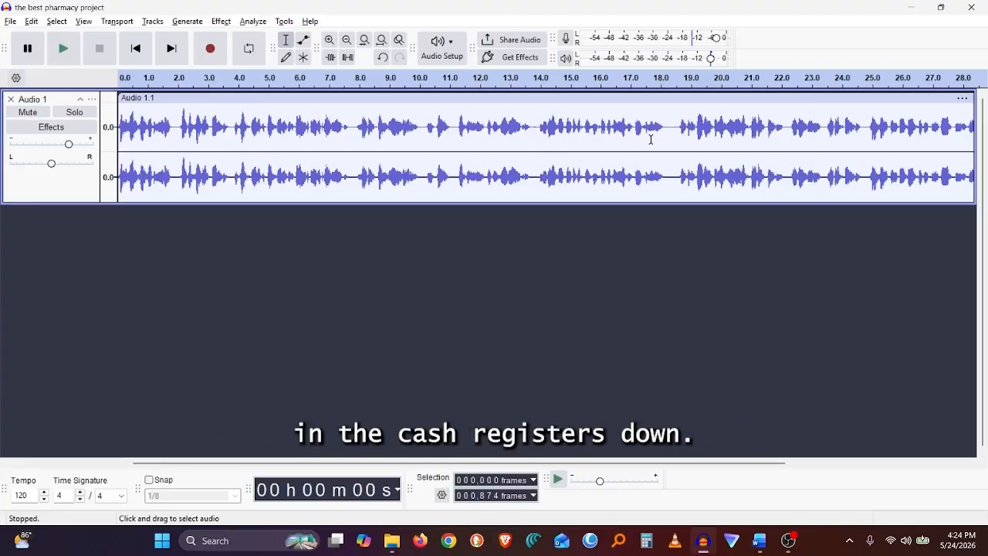
# Check the script for the cash register cue and find the matching spot near 18 seconds in the voice-over.
pyautogui.hotkey('alt', 'Tab')
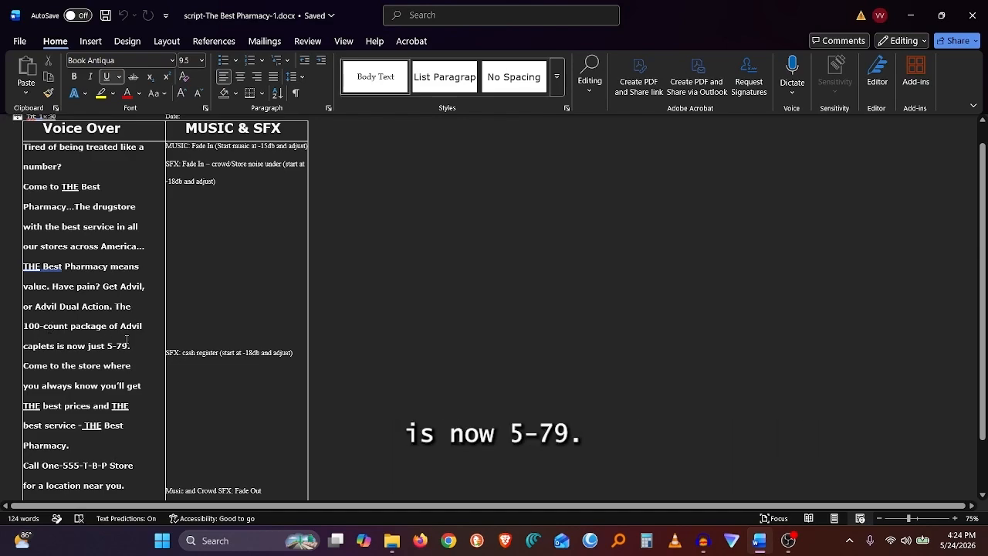
pyautogui.hotkey('alt', 'Tab')
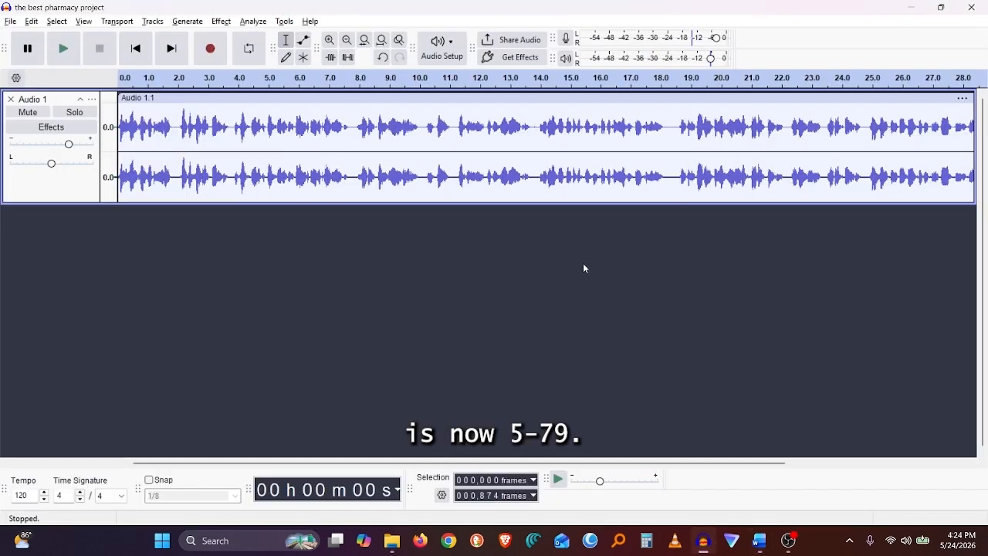
pyautogui.click(629, 178)
pyautogui.press('space')
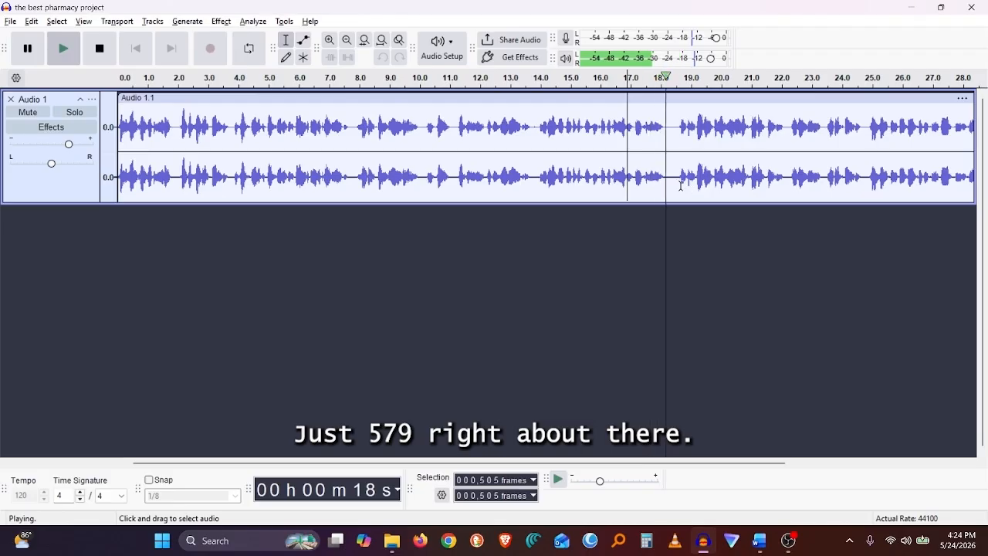
pyautogui.press('space')
pyautogui.click(673, 178)
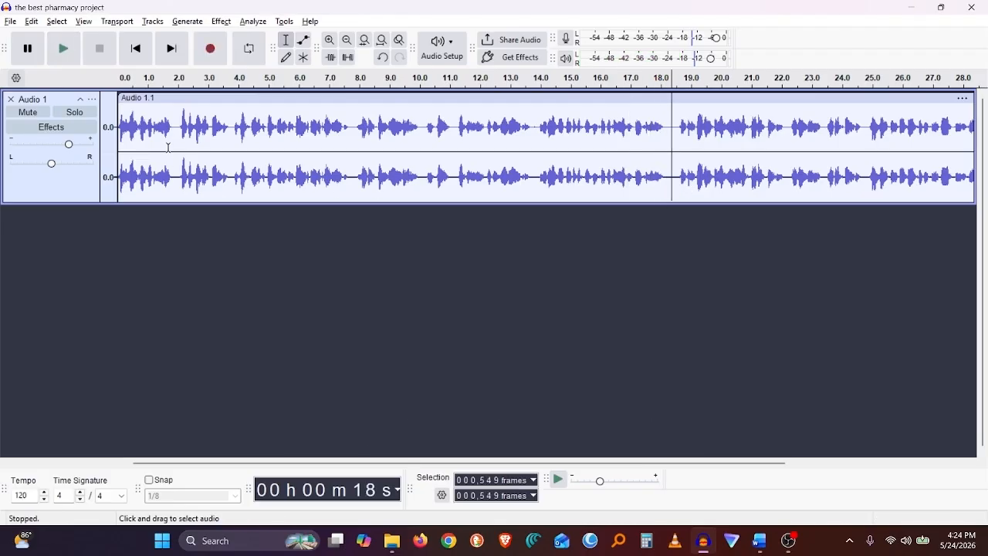
# Import cash register.mp3 from the Good Neighbor files folder as a new audio track.
pyautogui.click(12, 23)
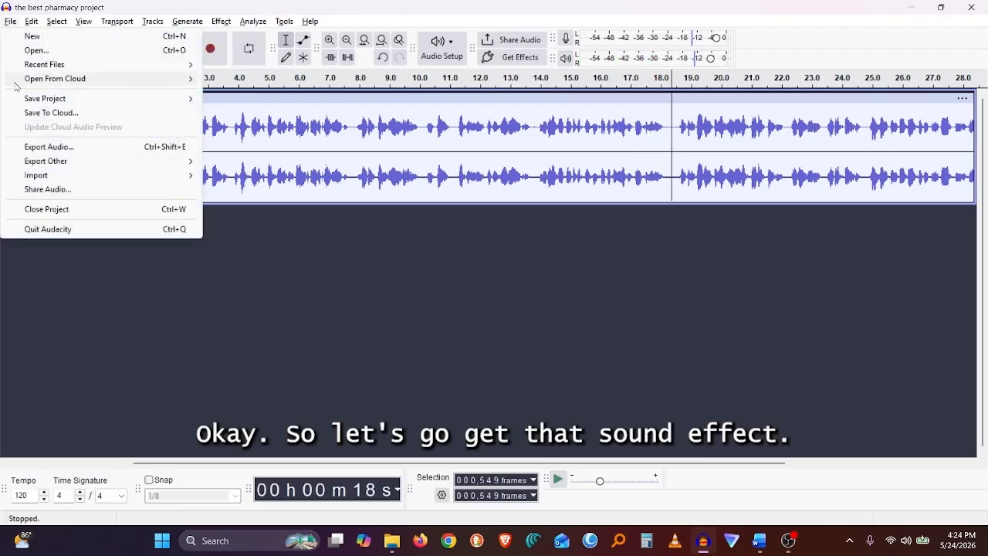
pyautogui.moveTo(81, 175)
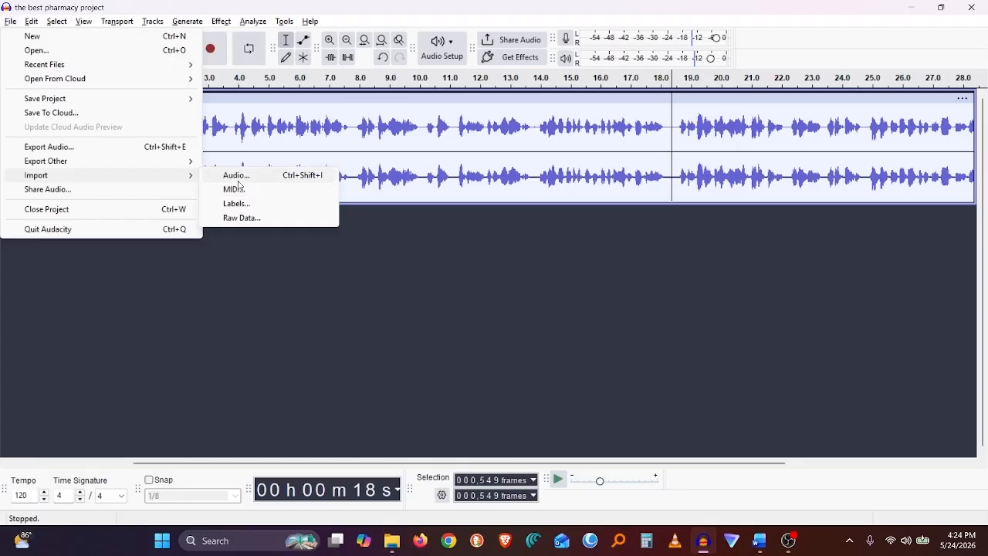
pyautogui.click(223, 176)
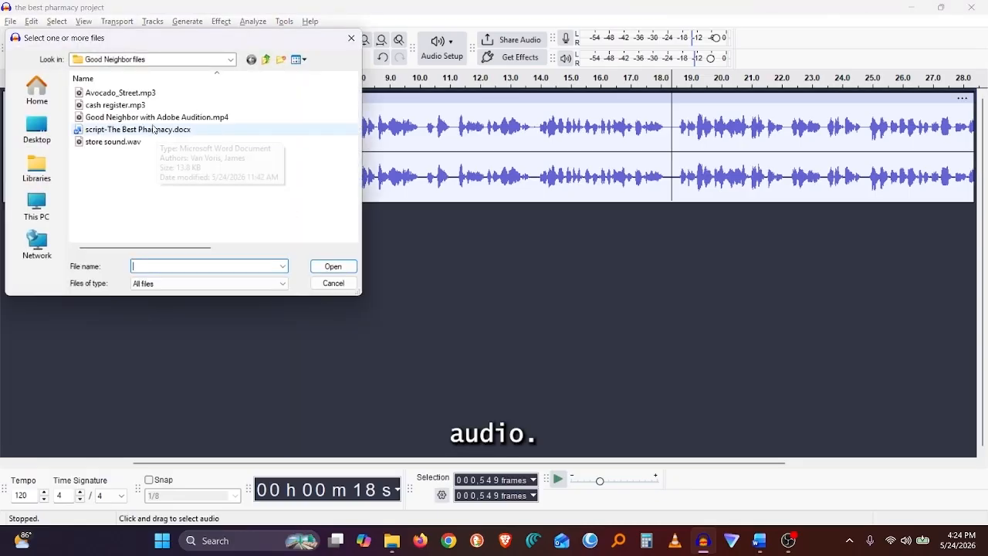
pyautogui.click(115, 105)
pyautogui.click(330, 267)
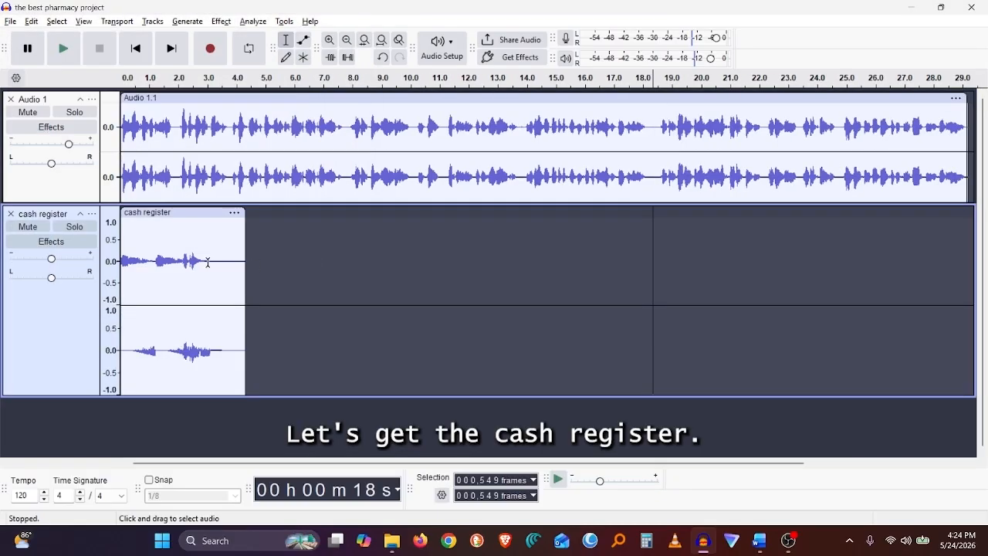
# Shrink the cash register track, move its clip to start at about 16 seconds, and play from there.
pyautogui.click(172, 392)
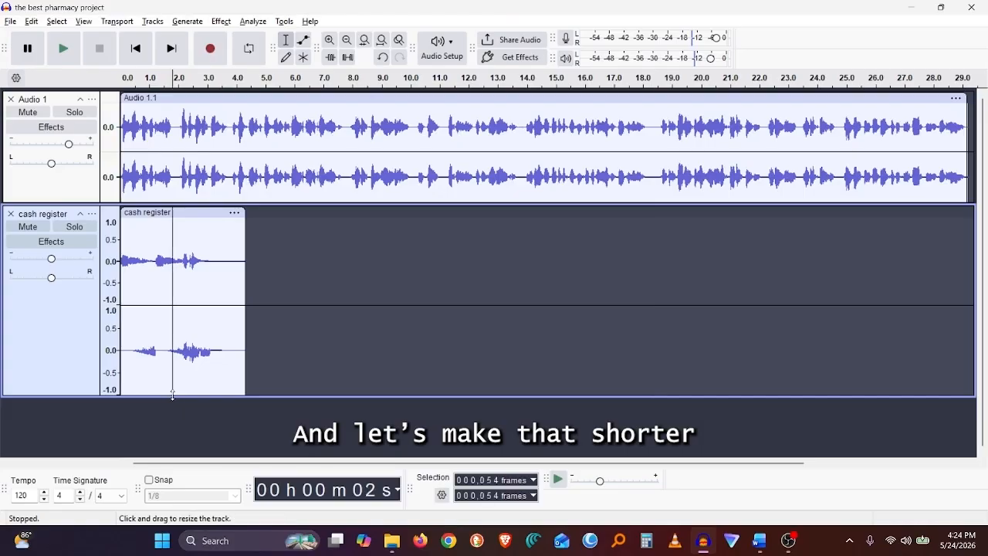
pyautogui.moveTo(172, 395); pyautogui.dragTo(170, 301)
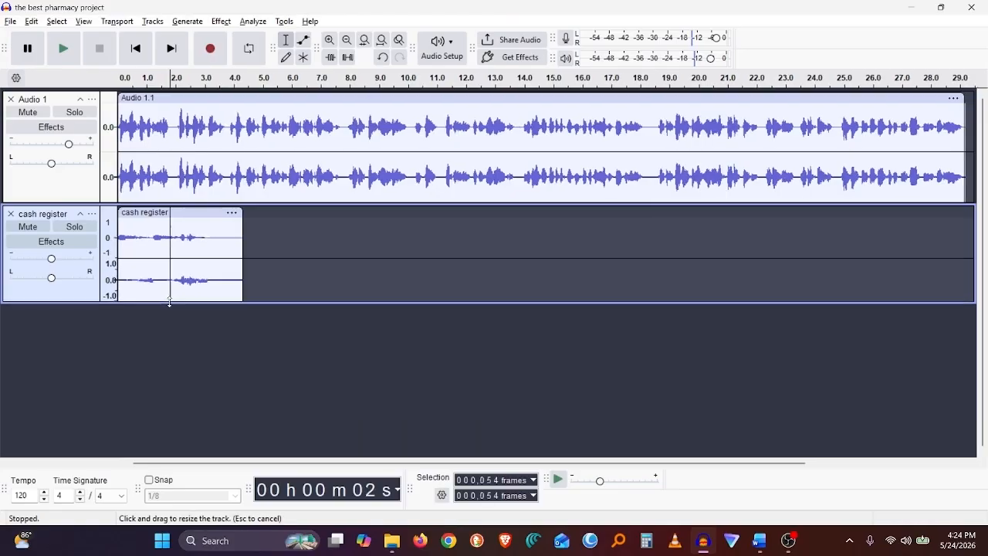
pyautogui.moveTo(197, 216); pyautogui.dragTo(359, 216)
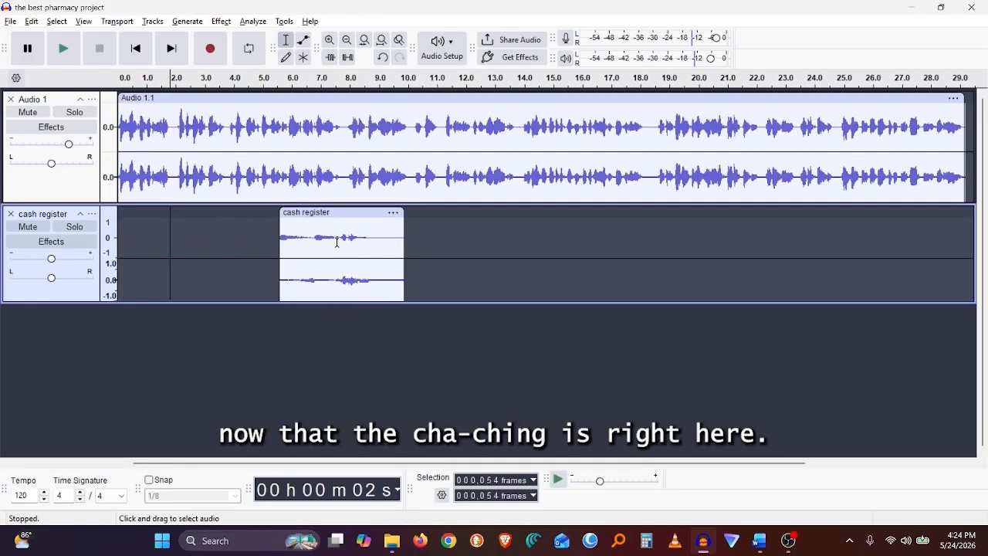
pyautogui.click(337, 239)
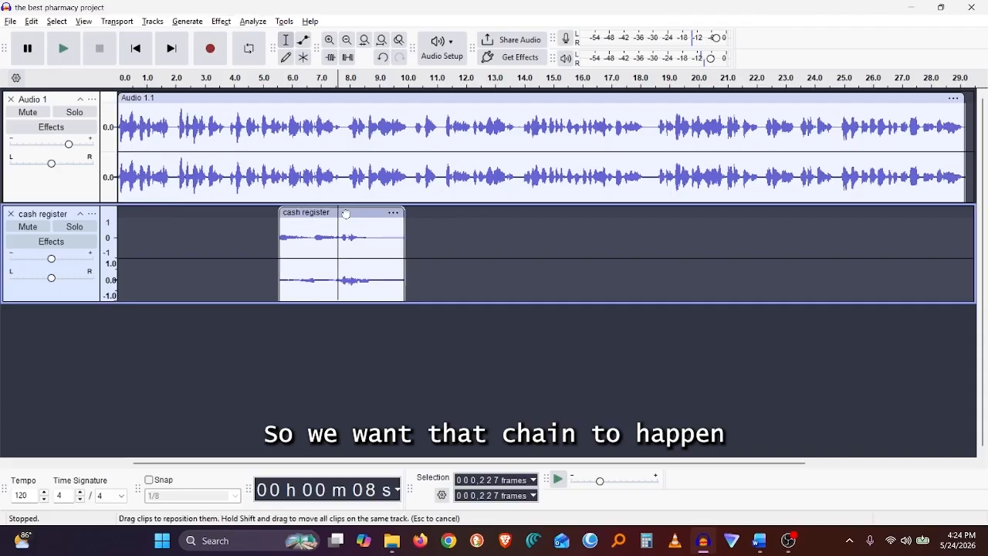
pyautogui.moveTo(352, 218); pyautogui.dragTo(662, 220)
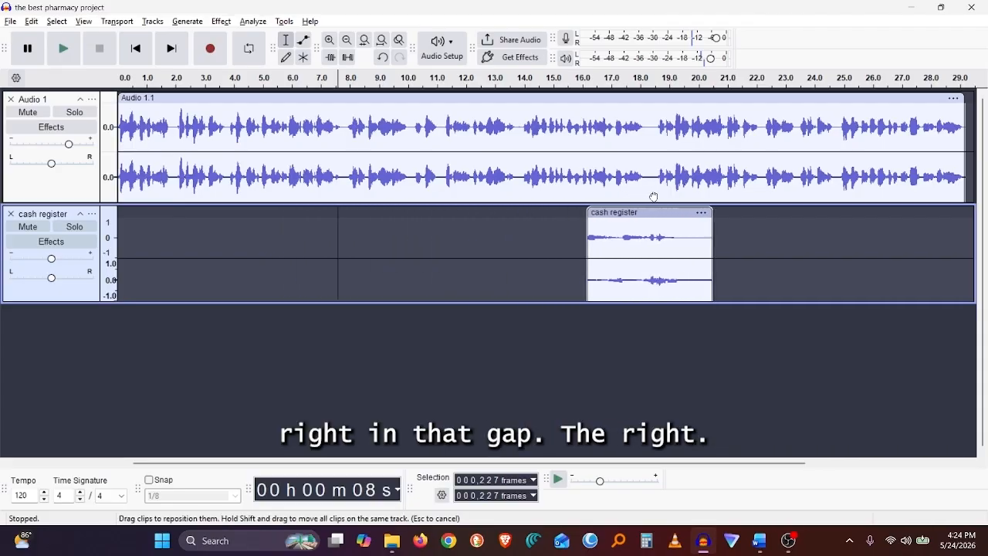
pyautogui.click(626, 80)
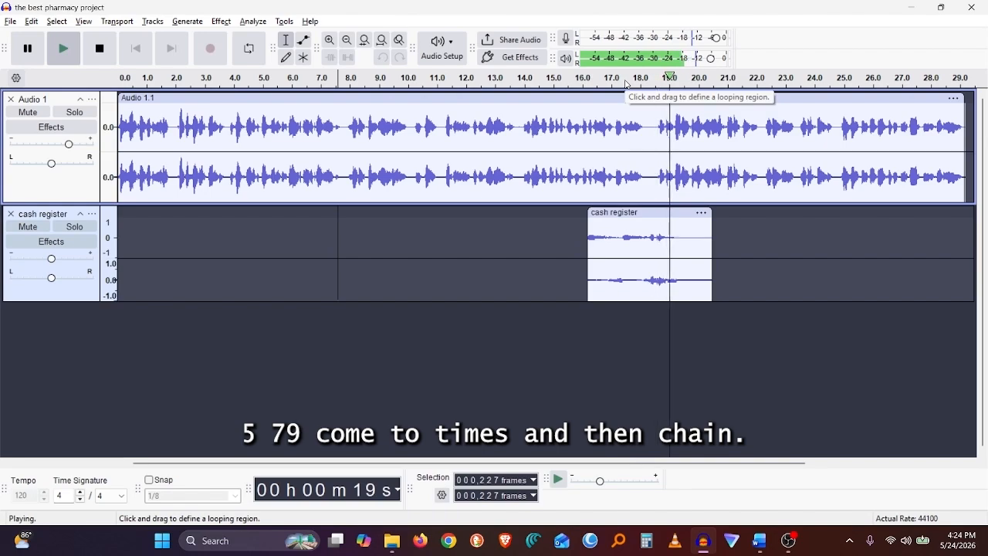
# Nudge the cash register clip slightly earlier and play from just before it to check the timing.
pyautogui.press('space')
pyautogui.moveTo(640, 213); pyautogui.dragTo(632, 213)
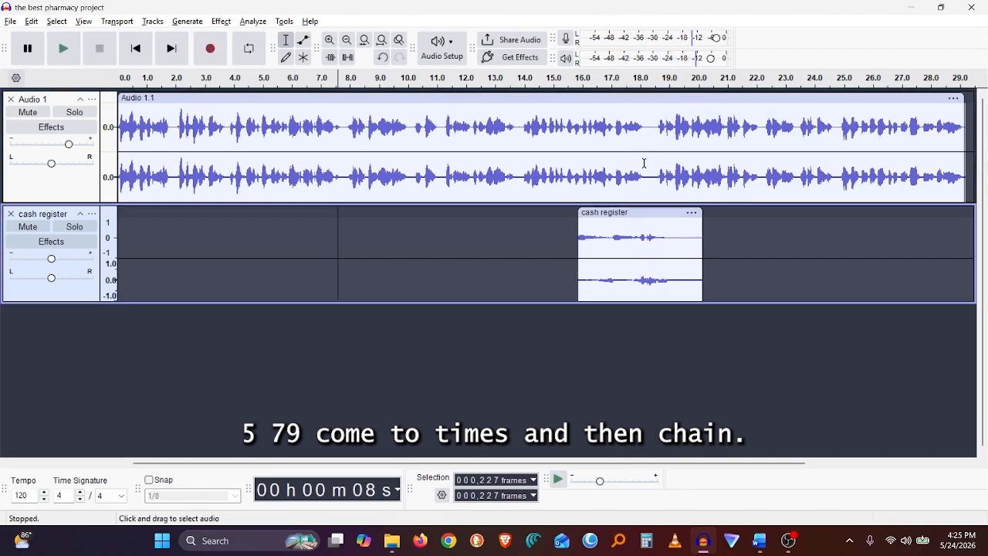
pyautogui.click(601, 85)
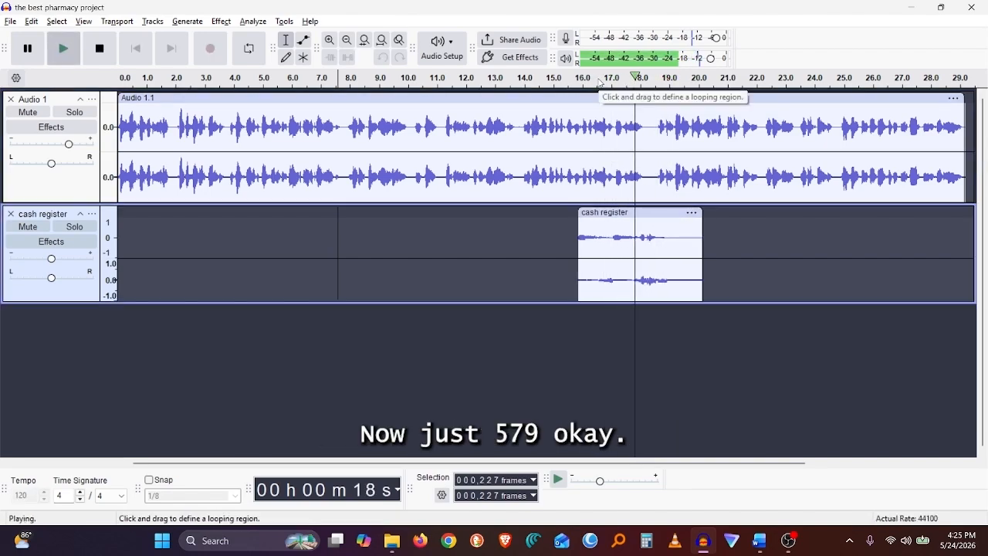
pyautogui.press('space')
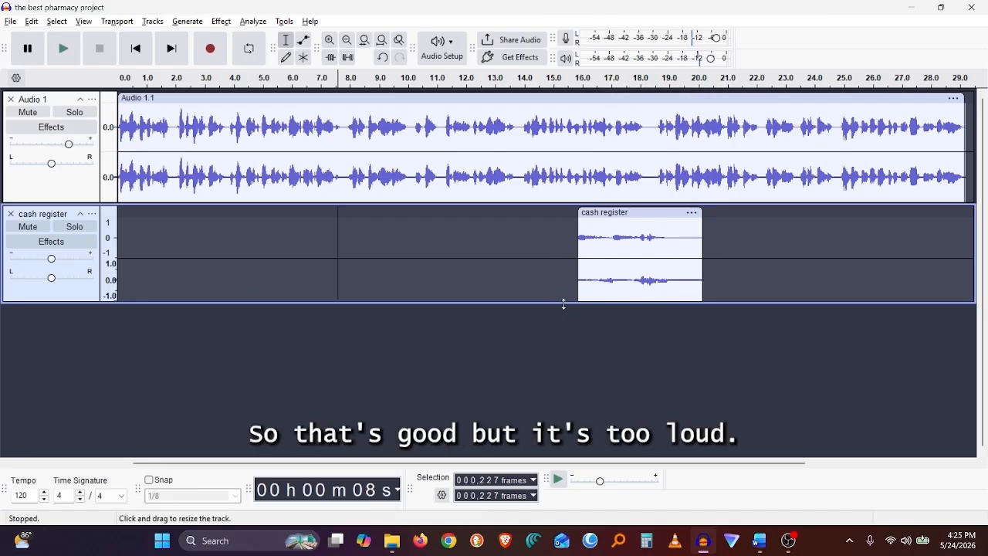
# Lower the cash register track's gain by about 6 dB and play from about 11 seconds to check it.
pyautogui.moveTo(563, 302); pyautogui.dragTo(543, 278)
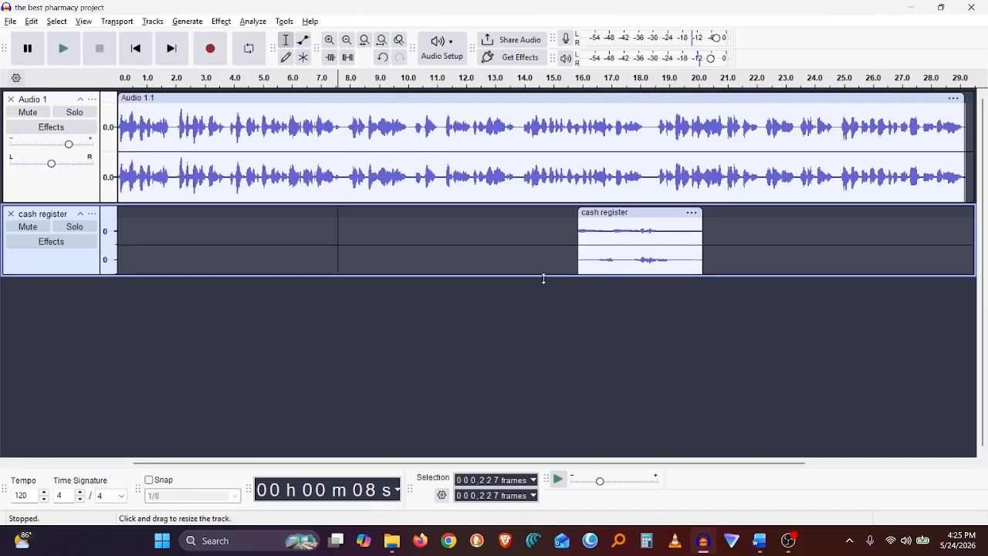
pyautogui.moveTo(64, 276); pyautogui.dragTo(41, 265)
pyautogui.click(52, 261)
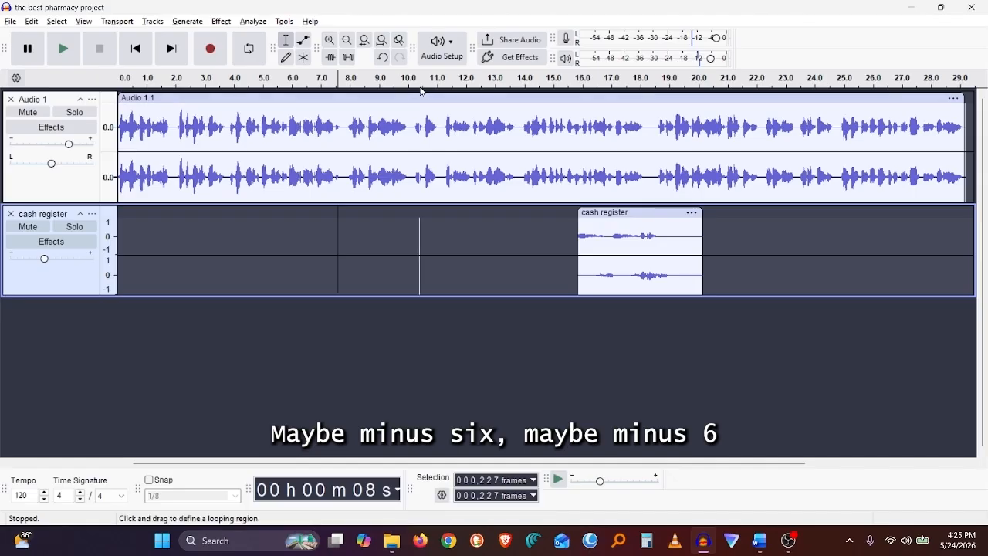
pyautogui.click(423, 79)
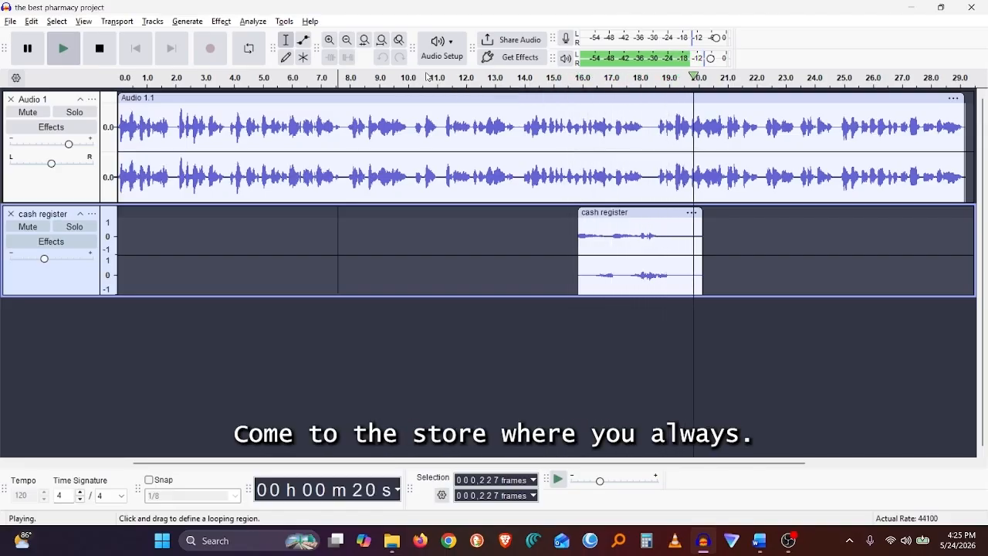
pyautogui.press('space')
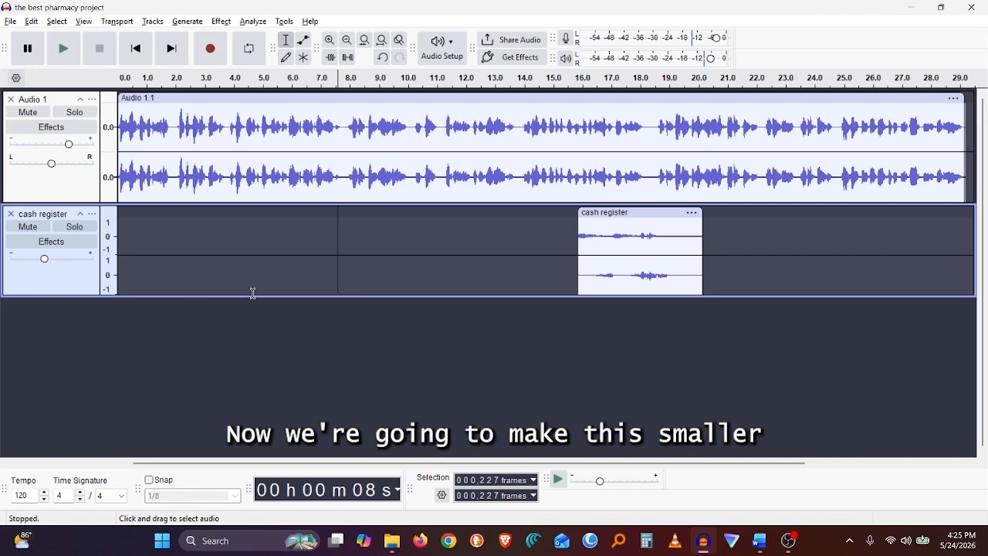
# Shrink the cash register track and import store sound.wav from the Good Neighbor files folder as a new track.
pyautogui.moveTo(254, 296); pyautogui.dragTo(254, 260)
pyautogui.click(10, 22)
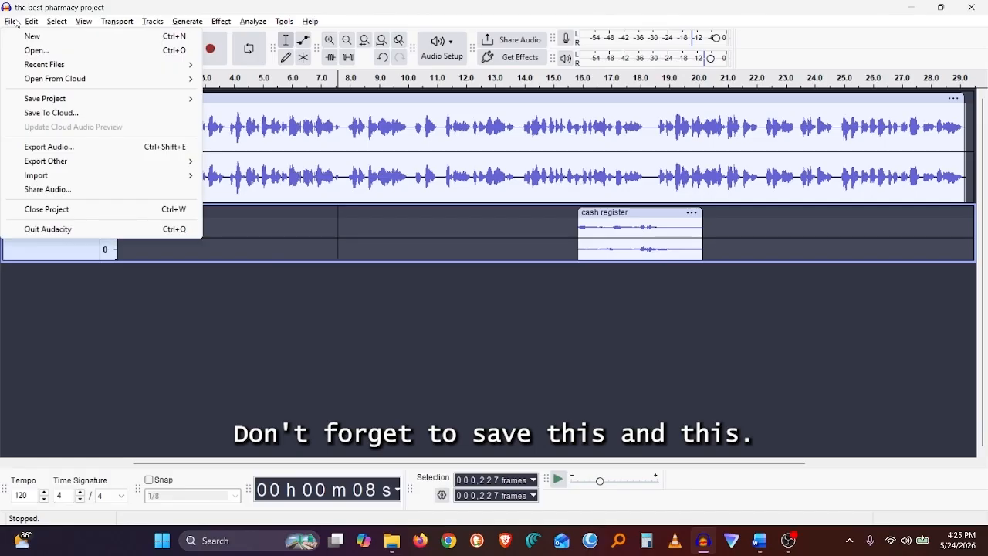
pyautogui.click(102, 289)
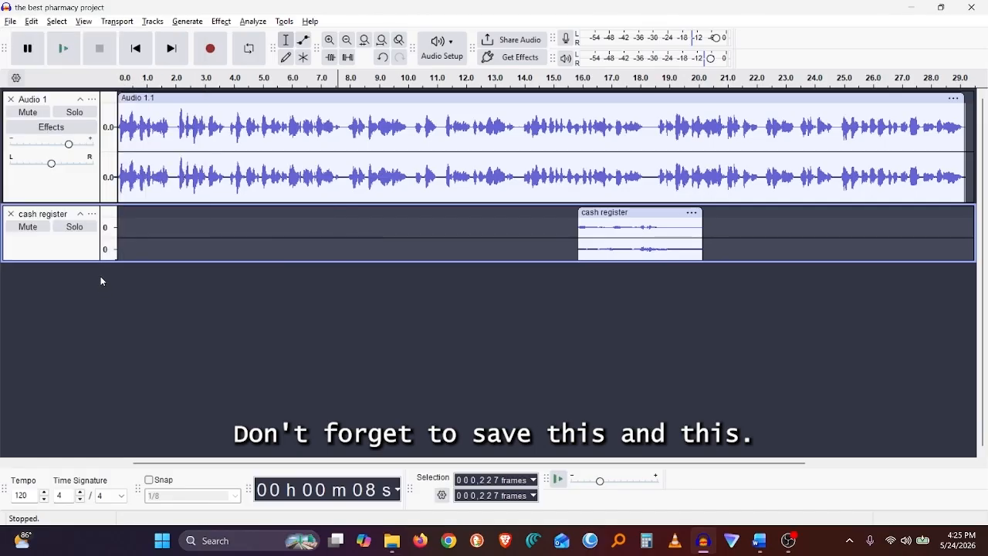
pyautogui.click(8, 21)
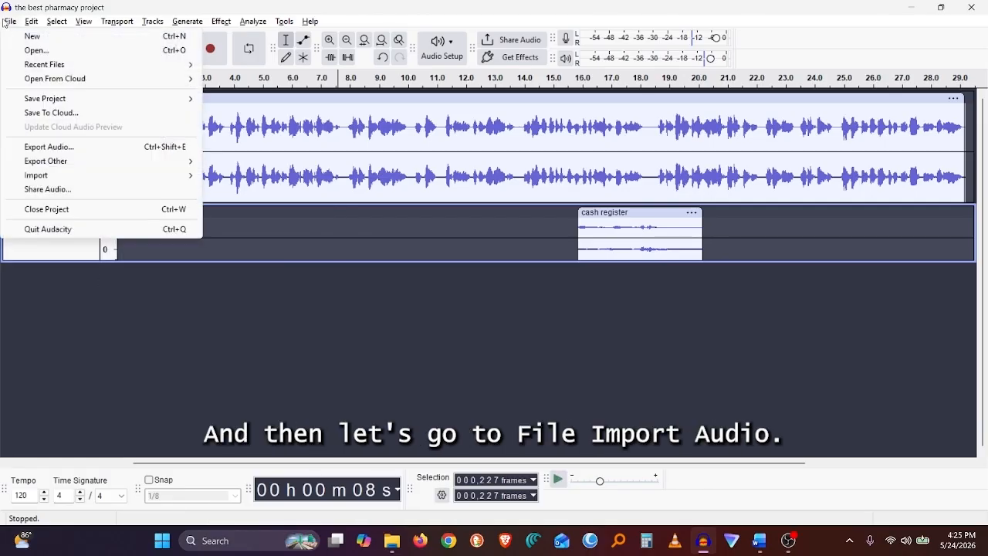
pyautogui.moveTo(56, 176)
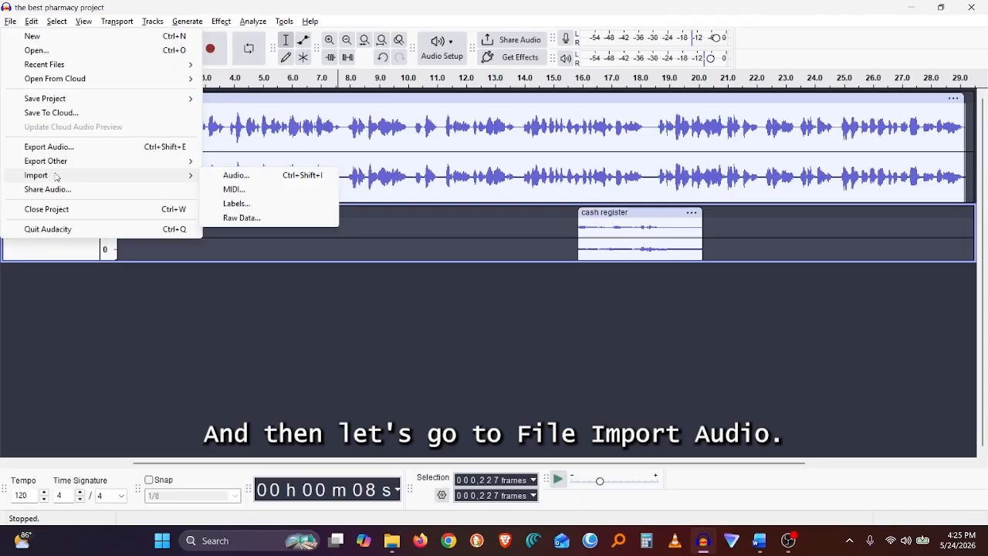
pyautogui.click(231, 177)
pyautogui.click(124, 143)
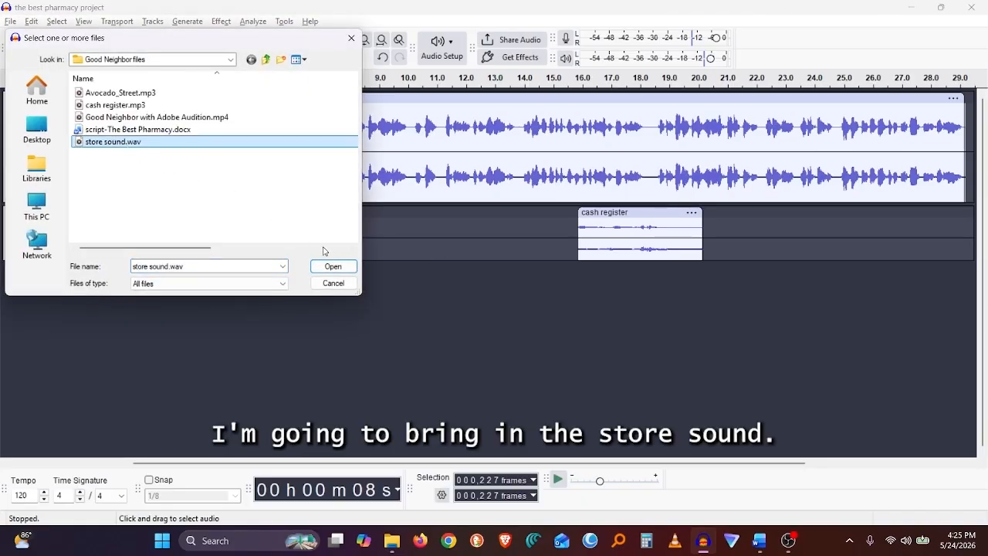
pyautogui.click(331, 267)
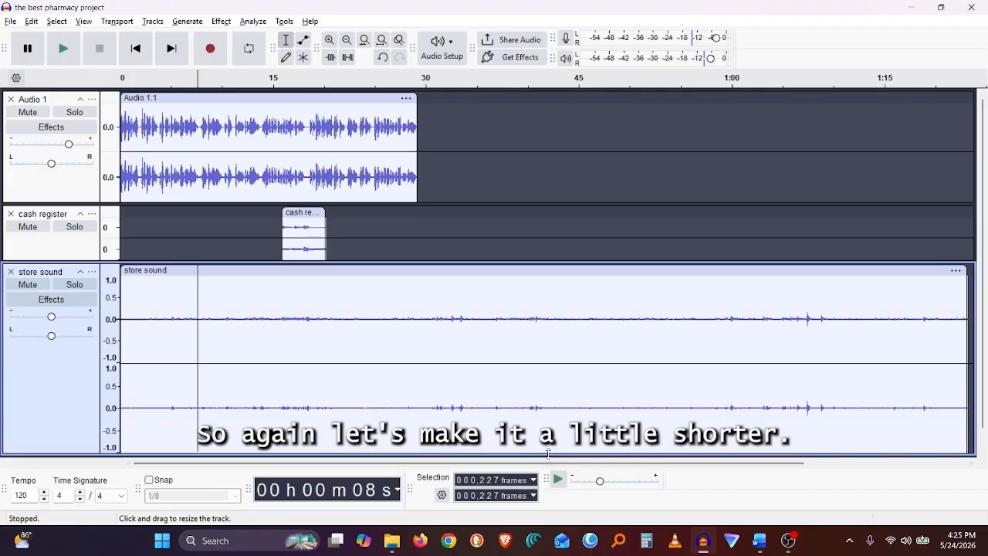
# Shrink the store sound track and trim its clip to end at about 30 seconds, fitting the project in view.
pyautogui.moveTo(552, 453); pyautogui.dragTo(553, 367)
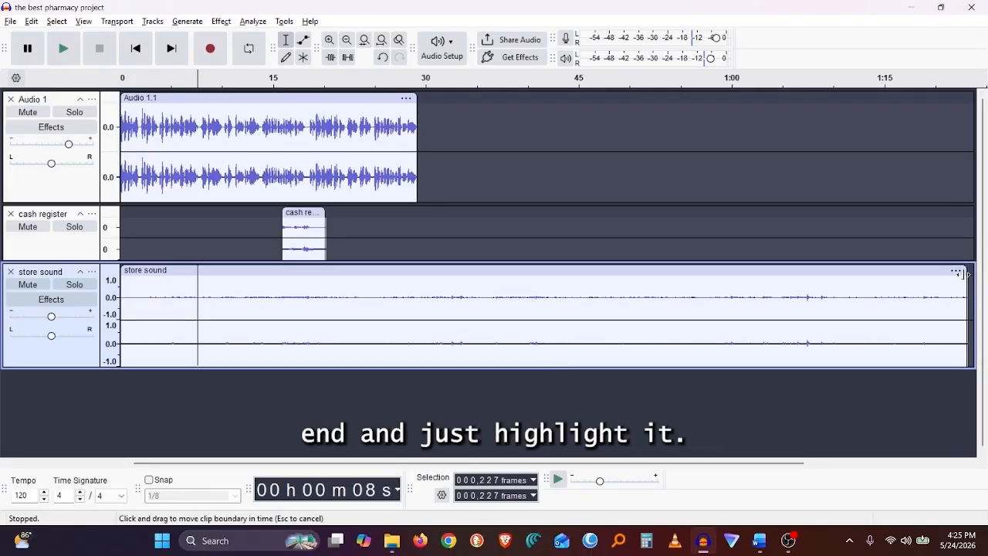
pyautogui.moveTo(966, 280); pyautogui.dragTo(476, 290)
pyautogui.moveTo(591, 293); pyautogui.dragTo(446, 295)
pyautogui.click(613, 297)
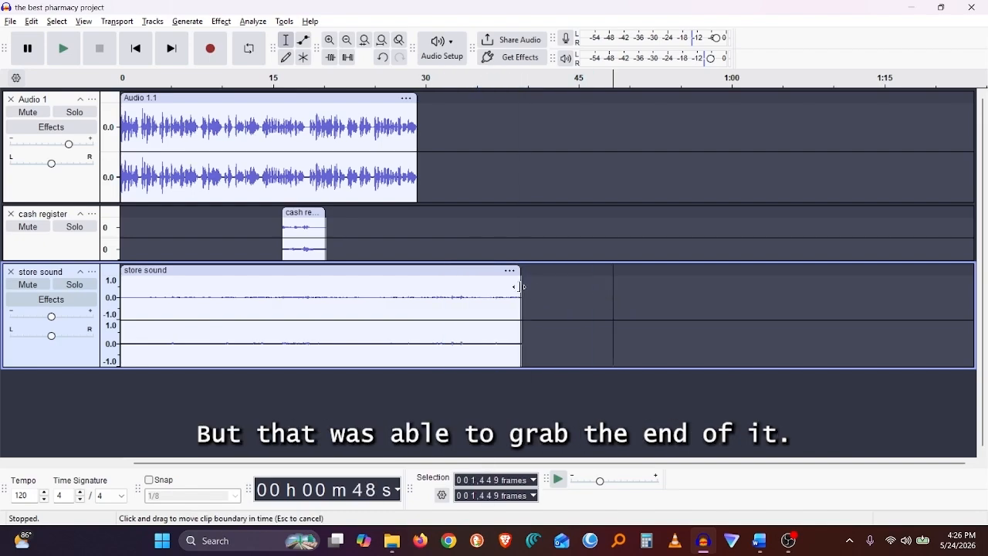
pyautogui.moveTo(521, 287); pyautogui.dragTo(422, 289)
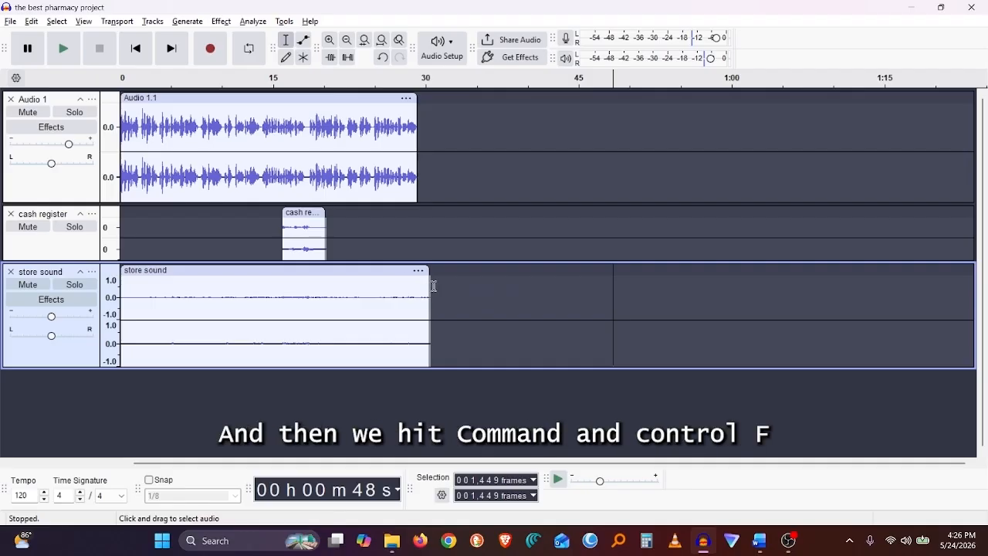
pyautogui.hotkey('ctrl', 'f')
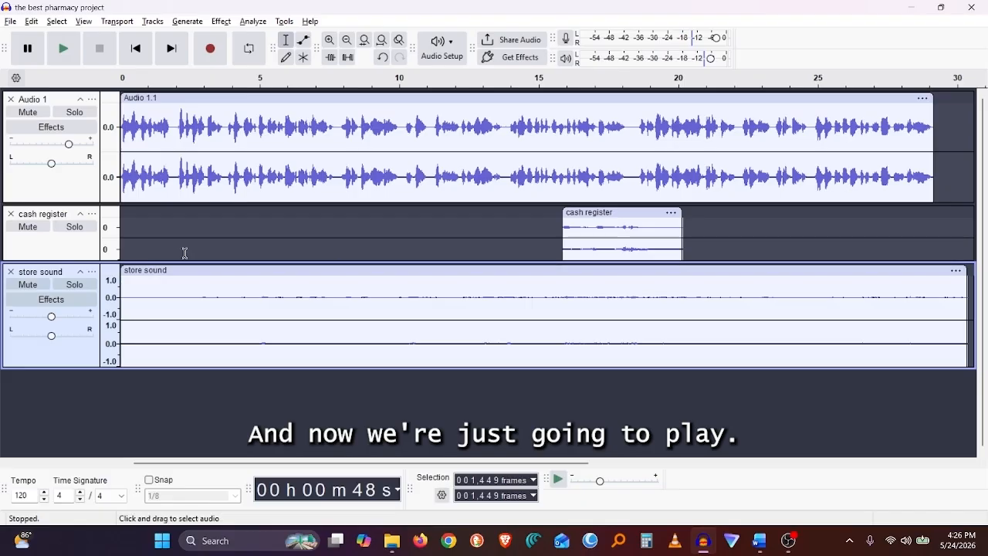
# Preview the store sound track solo while raising its gain slightly, and turn solo off again.
pyautogui.click(75, 285)
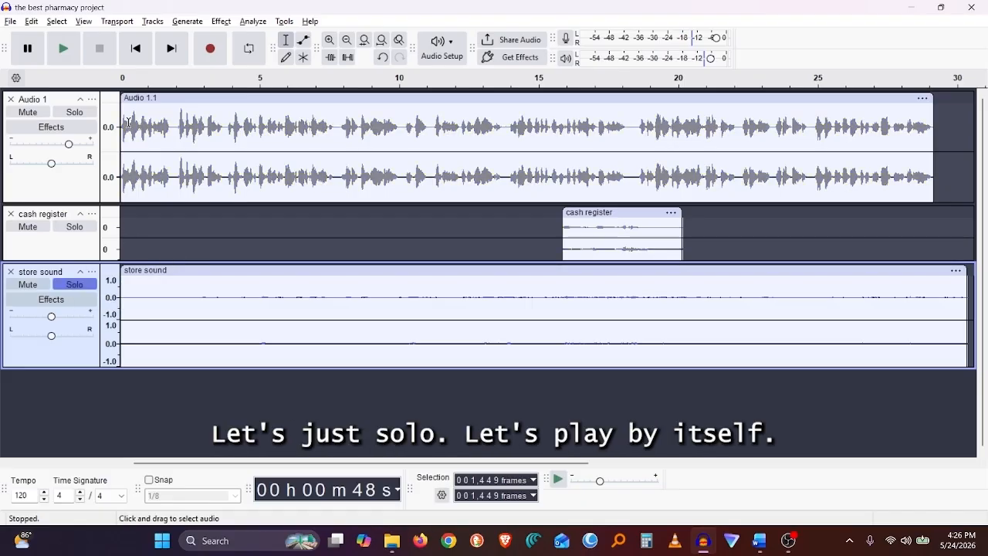
pyautogui.click(124, 87)
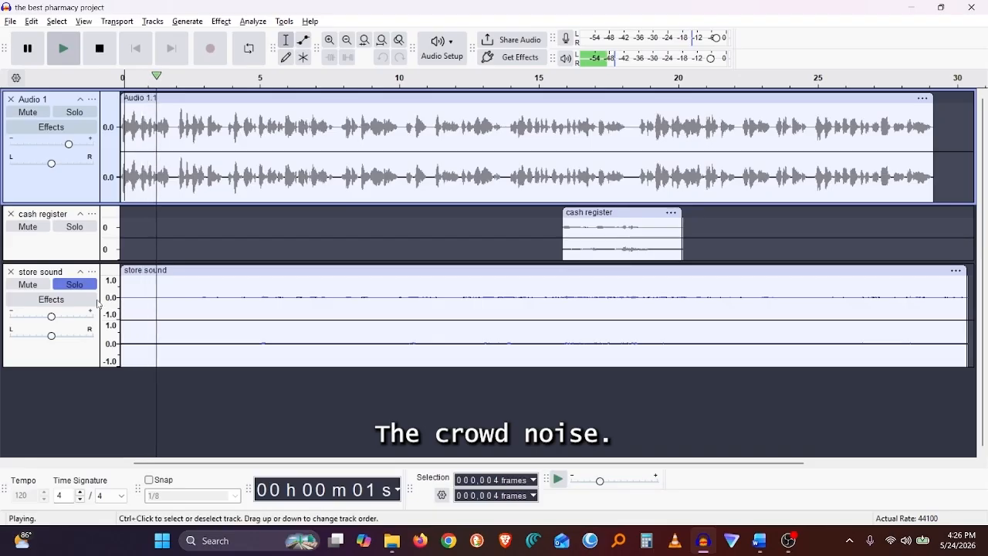
pyautogui.click(71, 287)
pyautogui.click(72, 286)
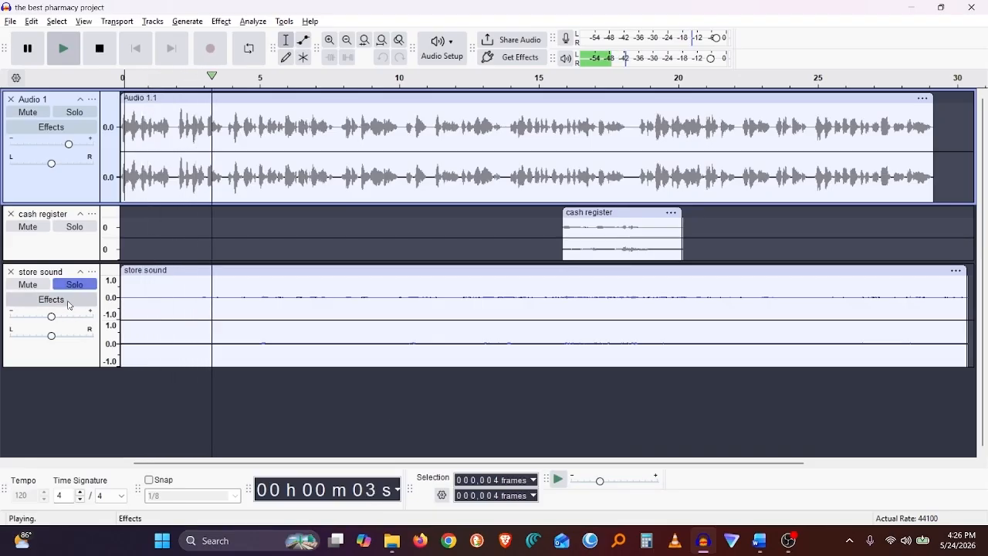
pyautogui.moveTo(58, 319); pyautogui.dragTo(67, 320)
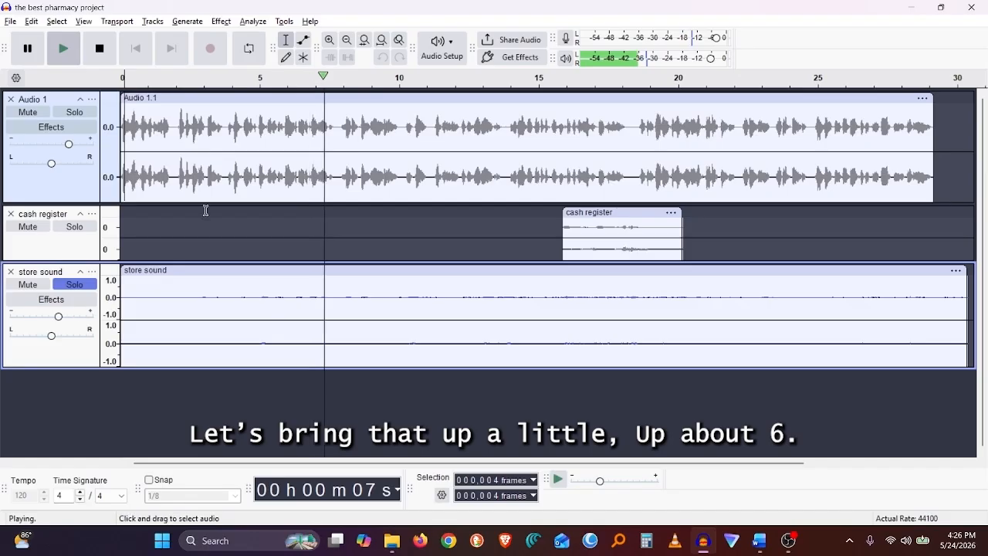
pyautogui.click(72, 285)
pyautogui.press('space')
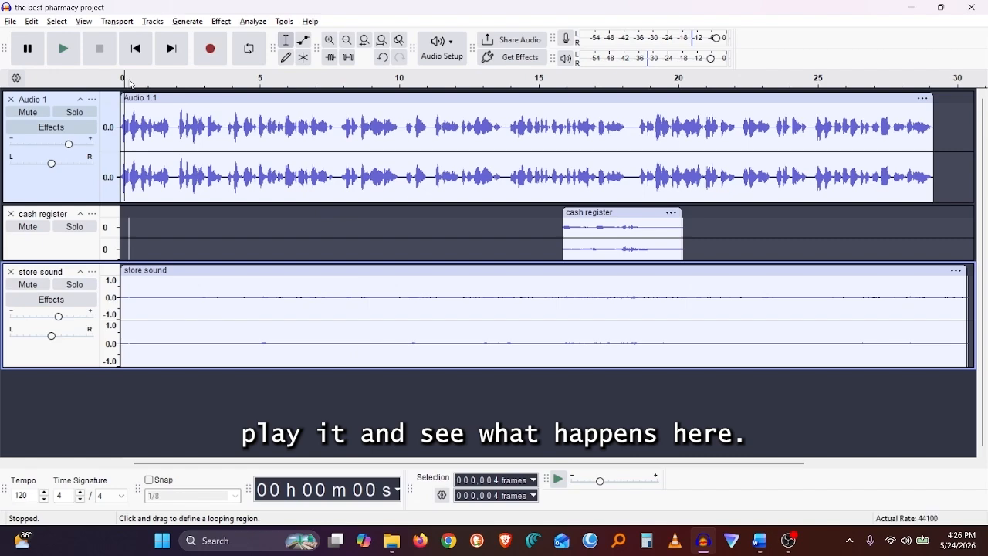
# Play the mix from the start, set the store sound track's gain to +5 dB, and replay from about 14 seconds.
pyautogui.click(130, 83)
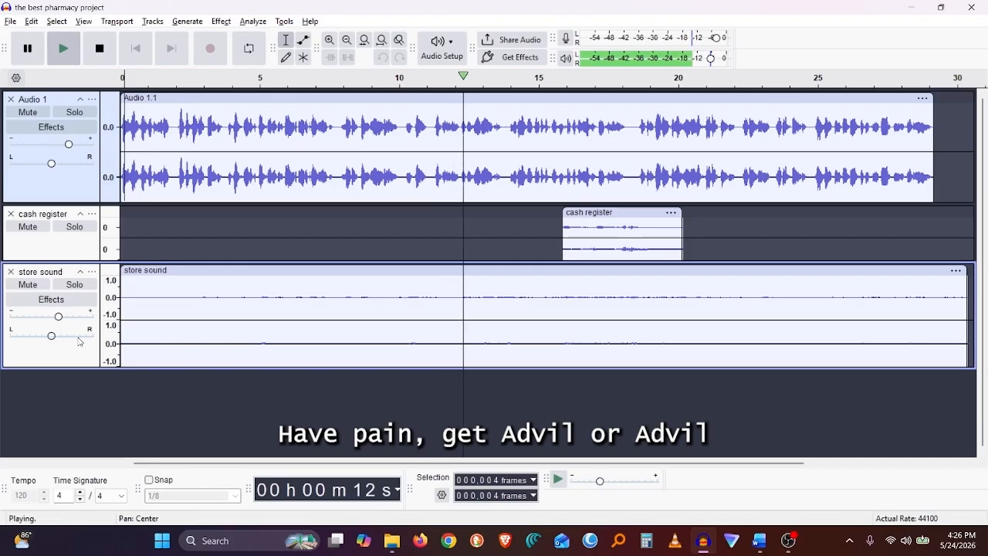
pyautogui.press('space')
pyautogui.moveTo(59, 318); pyautogui.dragTo(58, 320)
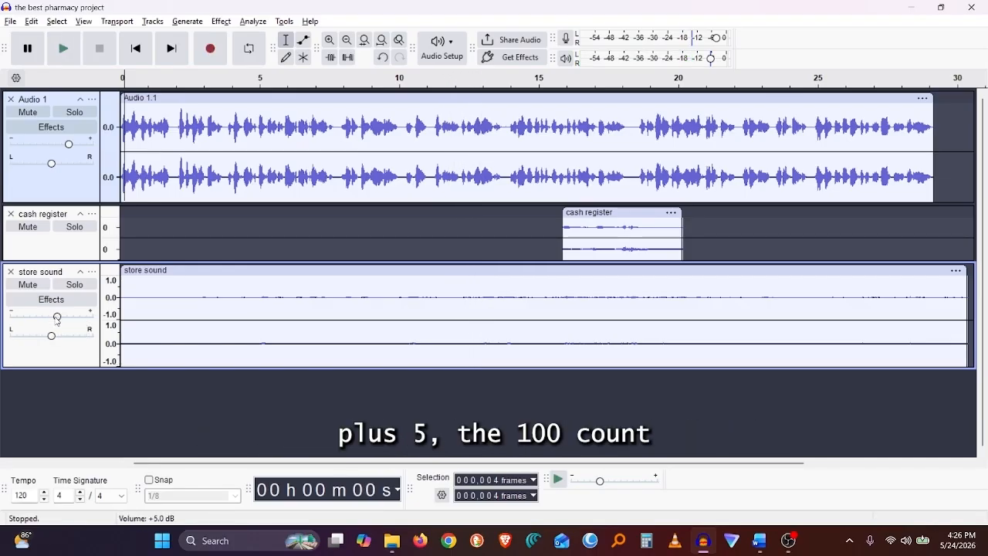
pyautogui.click(516, 282)
pyautogui.press('space')
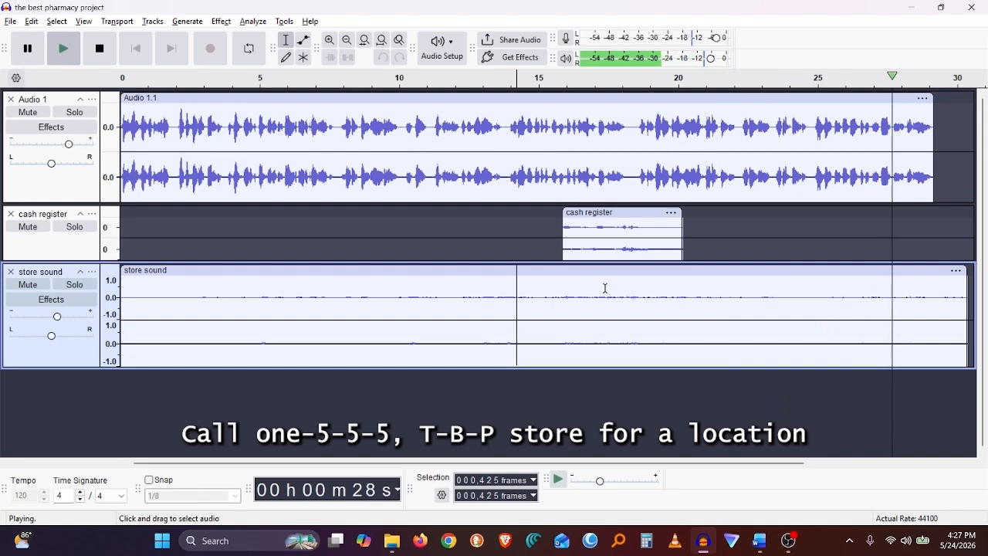
pyautogui.press('space')
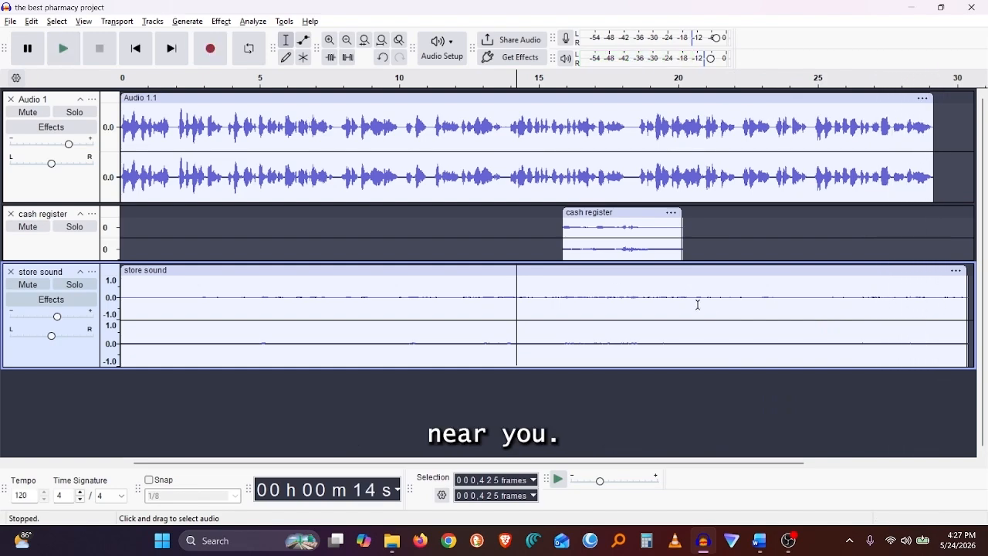
# Trim the store sound clip to end with the voice-over and shrink the store sound track.
pyautogui.moveTo(970, 270); pyautogui.dragTo(932, 266)
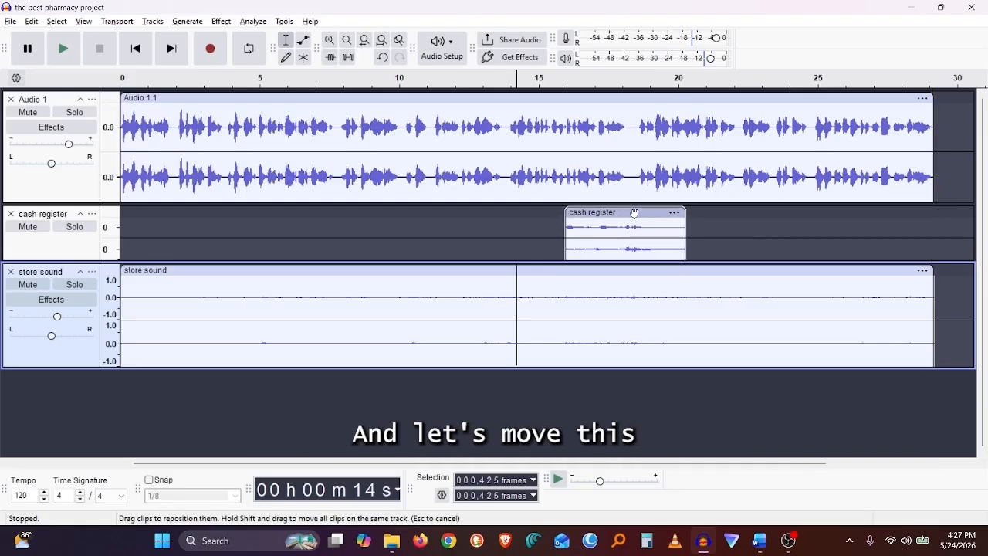
pyautogui.moveTo(634, 212); pyautogui.dragTo(637, 212)
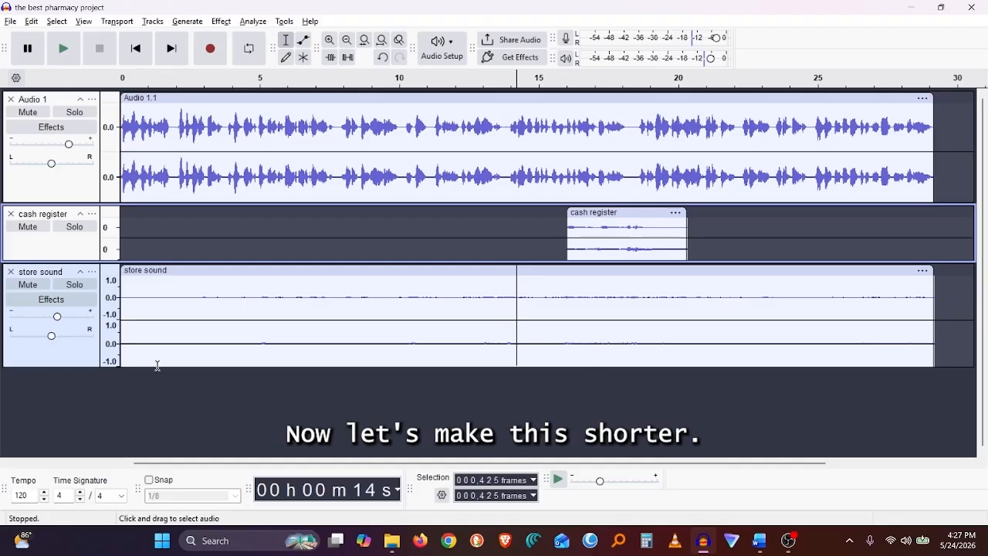
pyautogui.moveTo(158, 368); pyautogui.dragTo(162, 332)
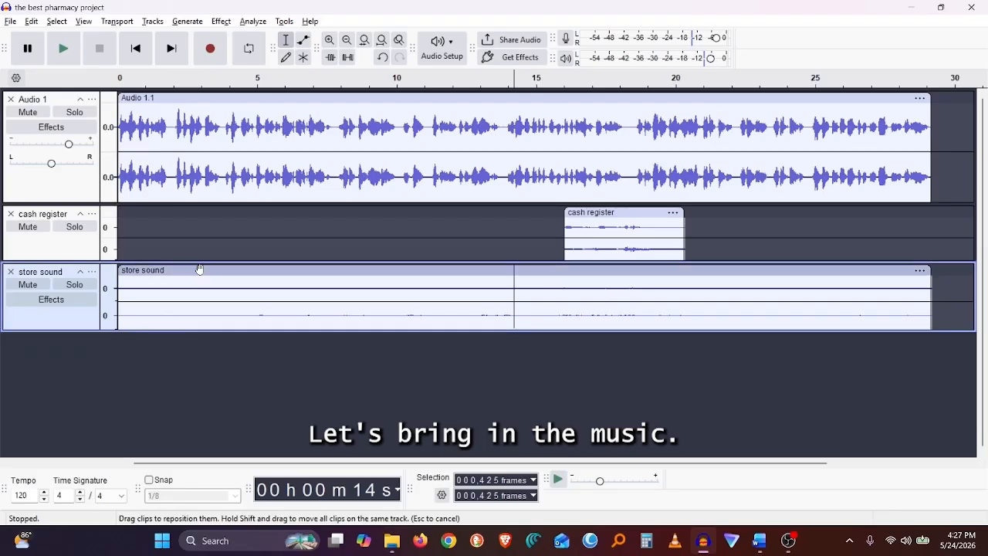
pyautogui.moveTo(210, 262); pyautogui.dragTo(210, 255)
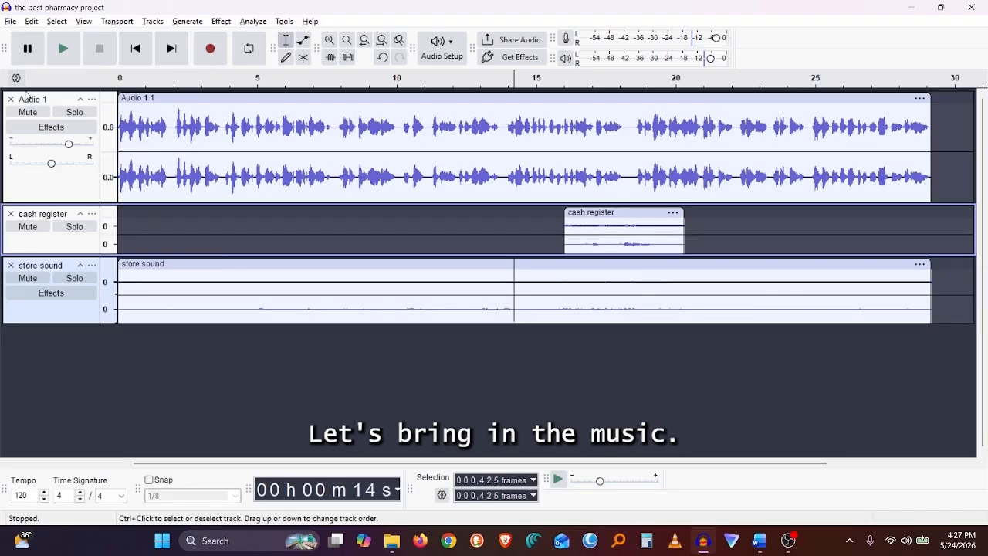
# Import Avocado_Street.mp3 from the Good Neighbor files folder and trim its clip to end at about 30 seconds.
pyautogui.click(11, 21)
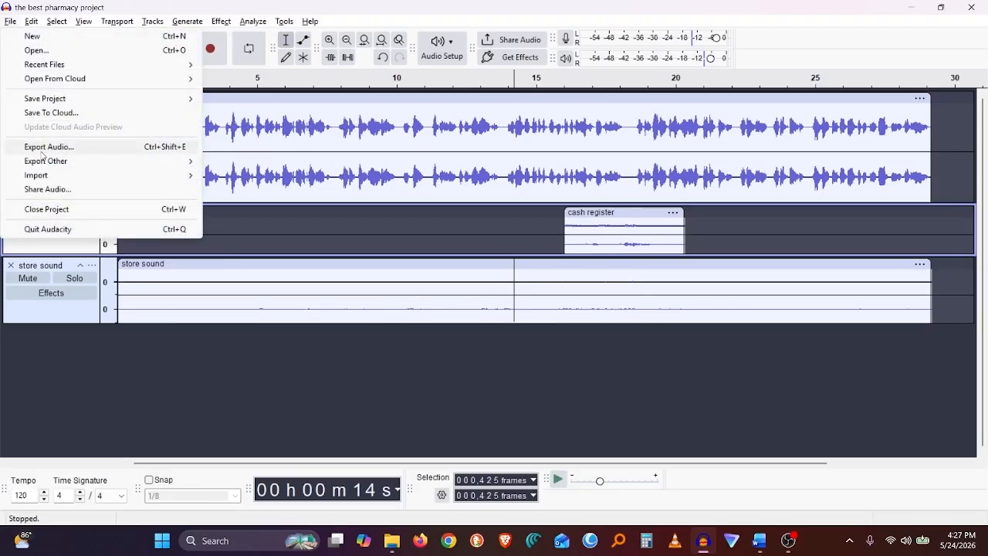
pyautogui.moveTo(48, 176)
pyautogui.click(229, 177)
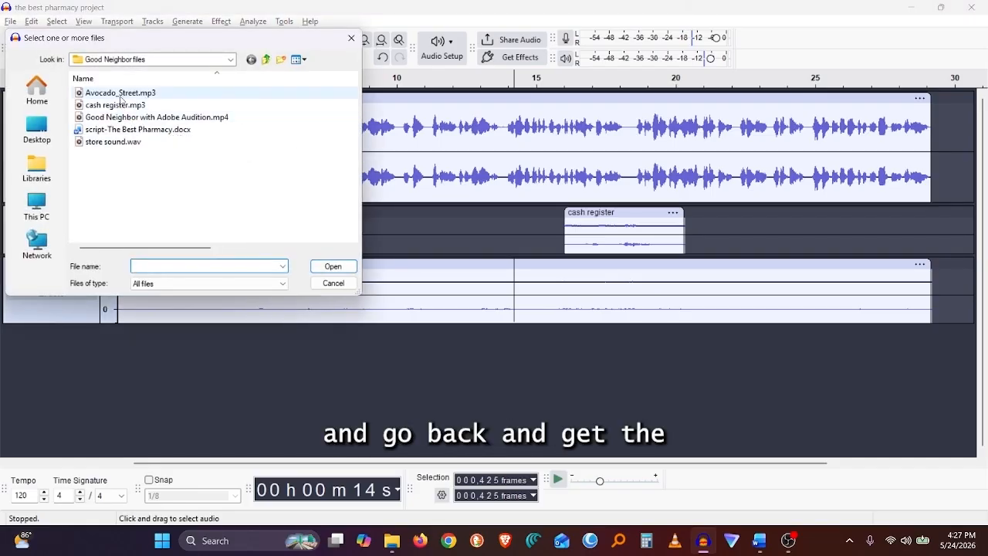
pyautogui.click(128, 92)
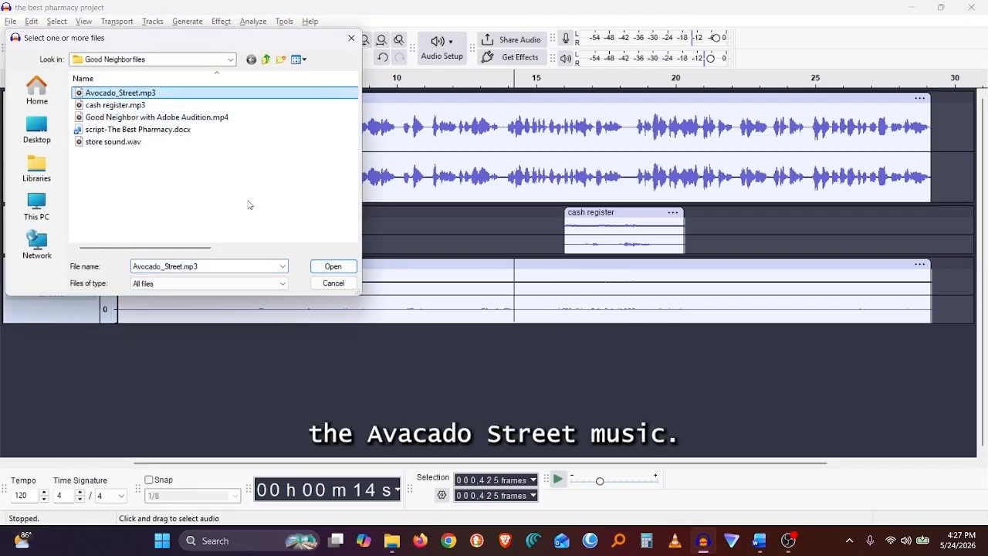
pyautogui.click(333, 267)
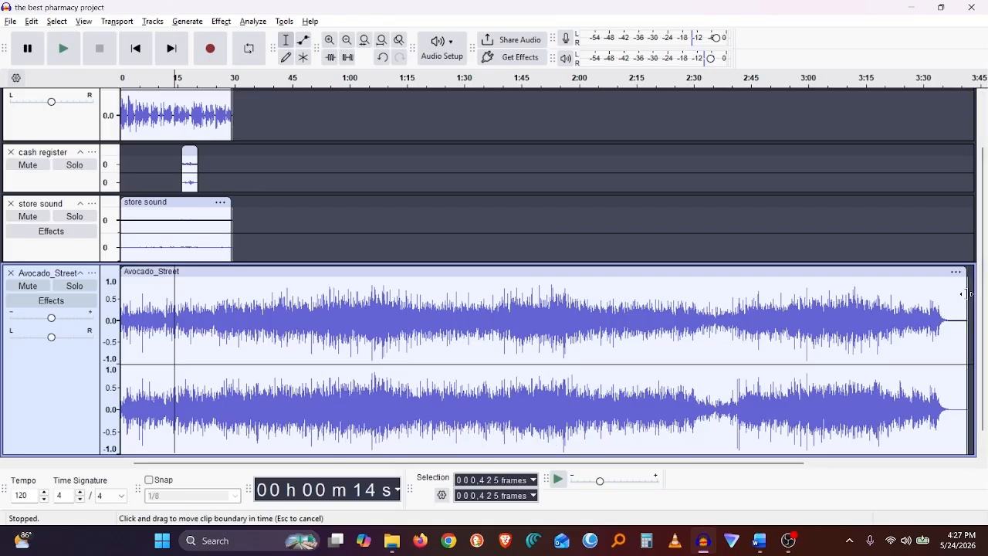
pyautogui.moveTo(966, 294); pyautogui.dragTo(232, 299)
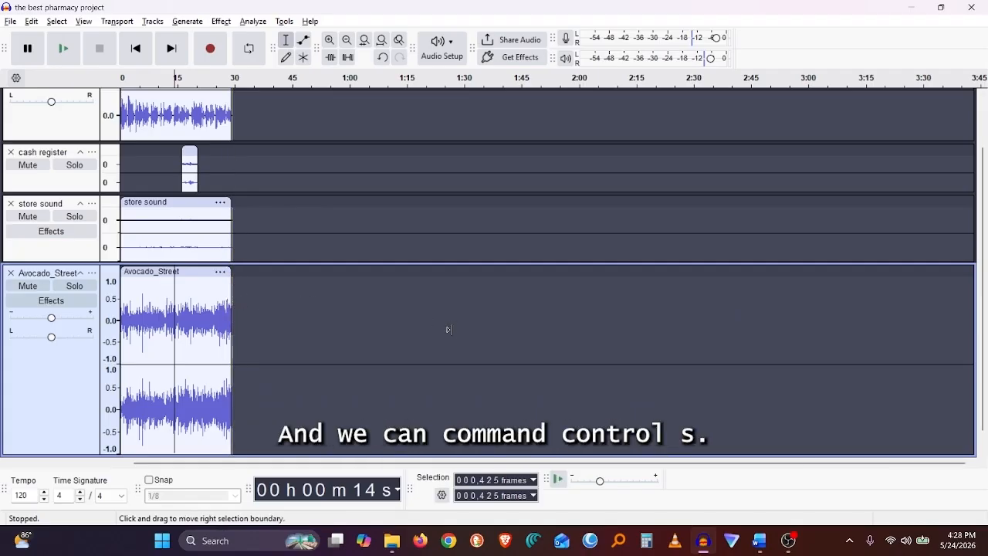
# Shrink the Avocado_Street track and delete the tiny gap at the very start of its clip.
pyautogui.hotkey('ctrl', 'f')
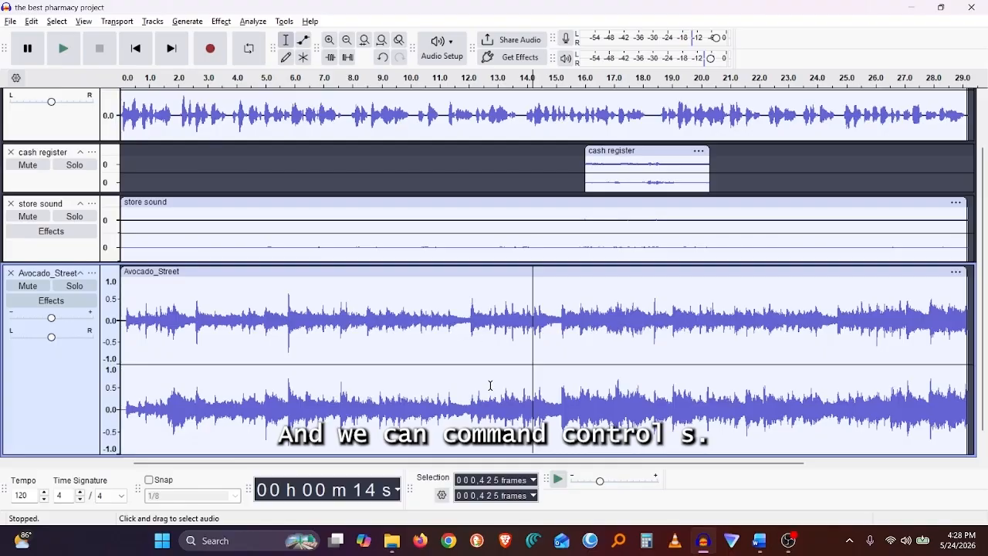
pyautogui.moveTo(467, 454); pyautogui.dragTo(471, 389)
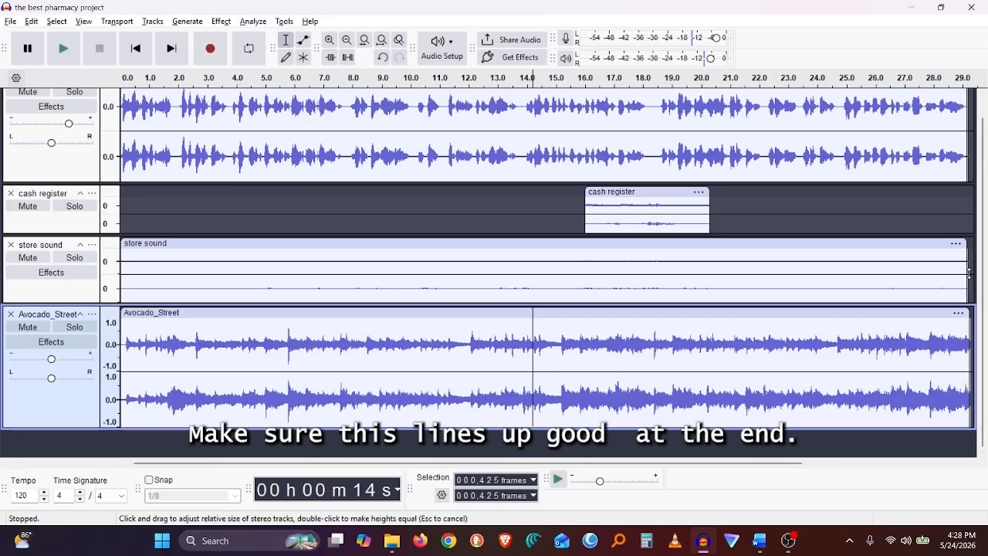
pyautogui.click(126, 343)
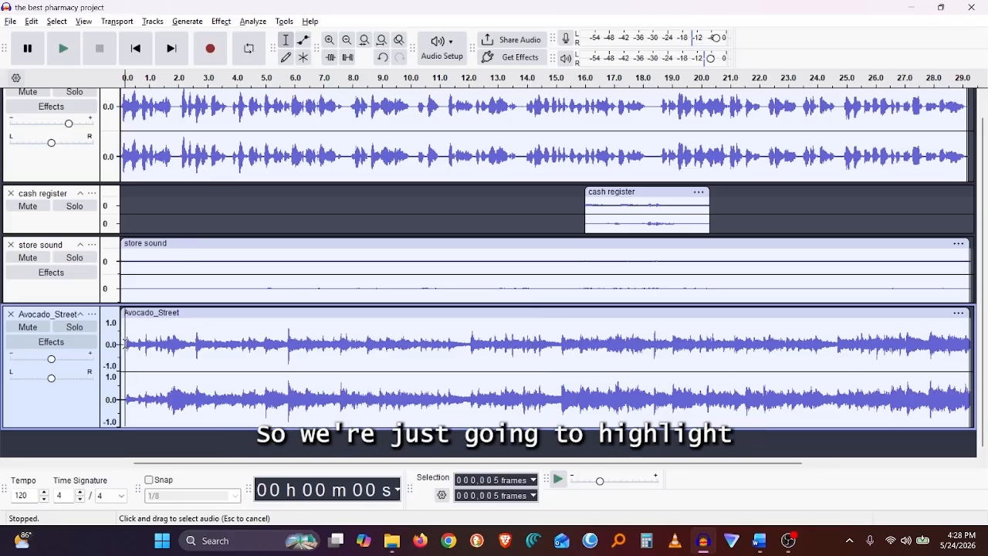
pyautogui.moveTo(126, 344); pyautogui.dragTo(116, 344)
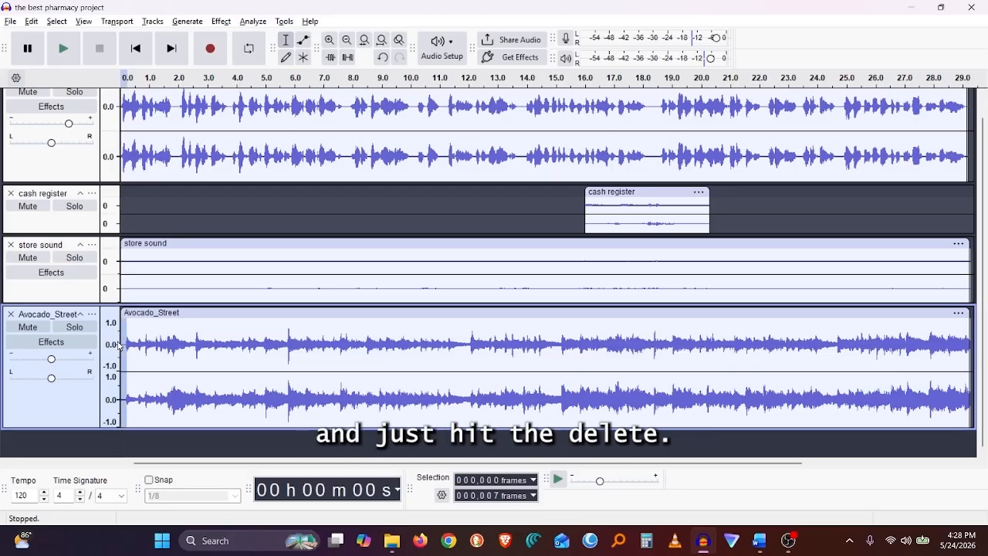
pyautogui.press('Delete')
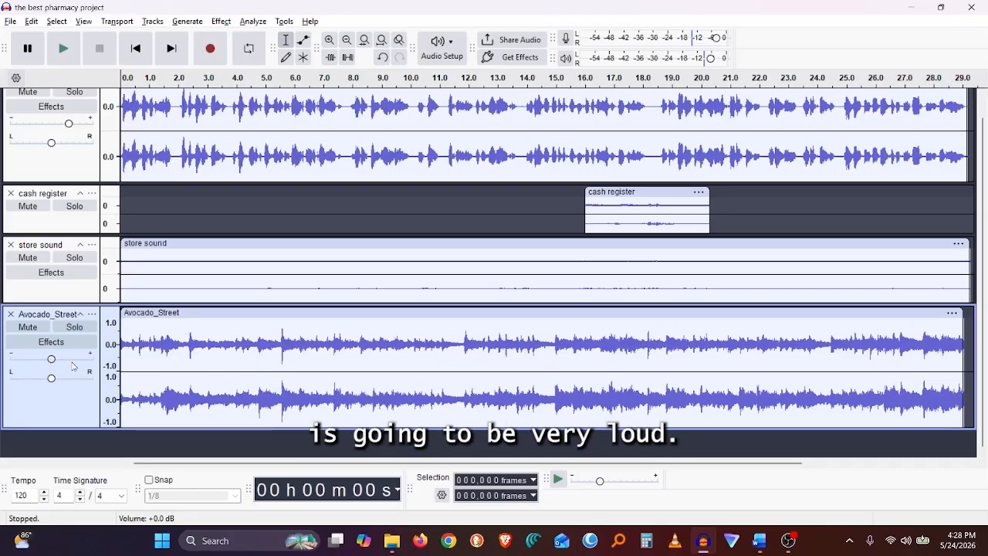
# Solo the Avocado_Street track, play it while lowering its gain, and turn solo off again.
pyautogui.click(75, 328)
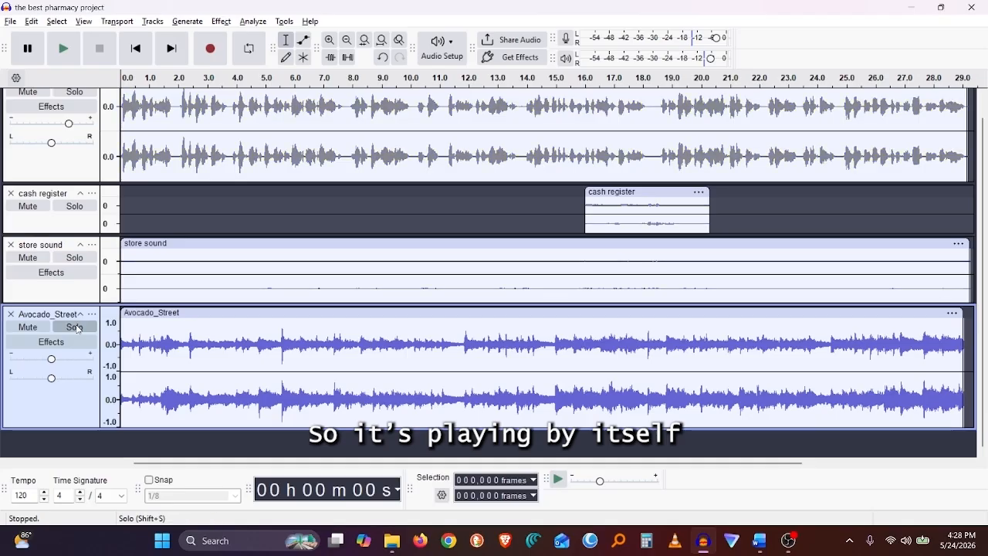
pyautogui.press('space')
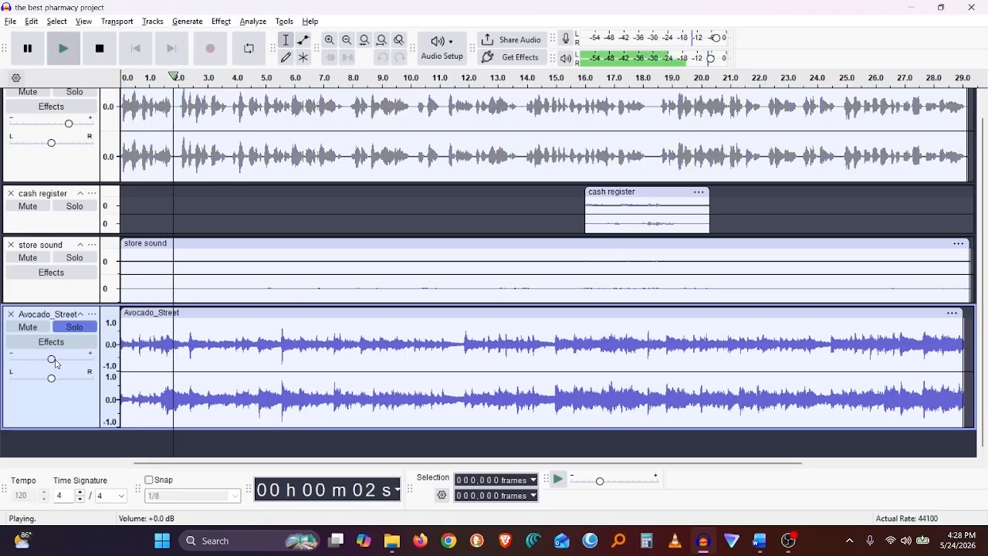
pyautogui.click(52, 359)
pyautogui.moveTo(51, 362); pyautogui.dragTo(26, 371)
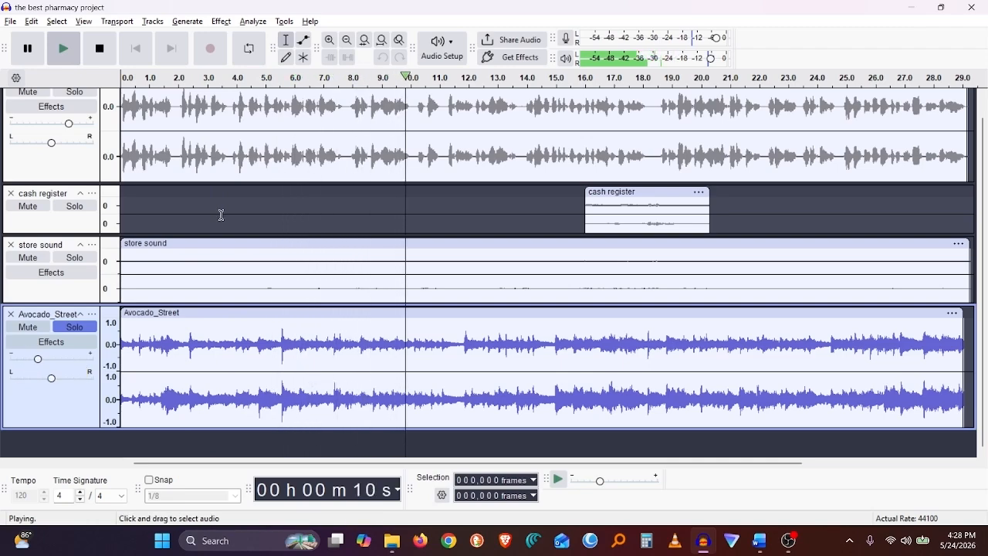
pyautogui.press('space')
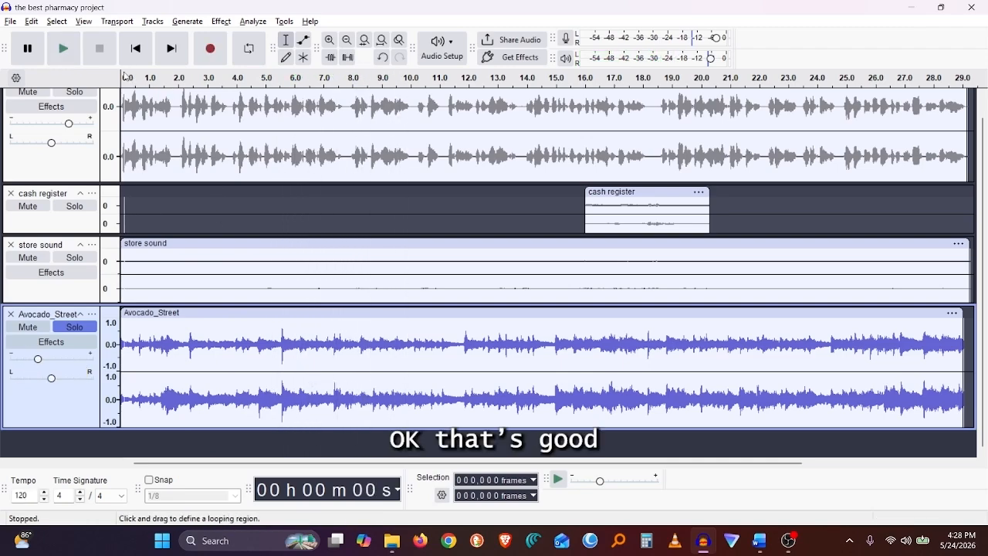
pyautogui.click(74, 327)
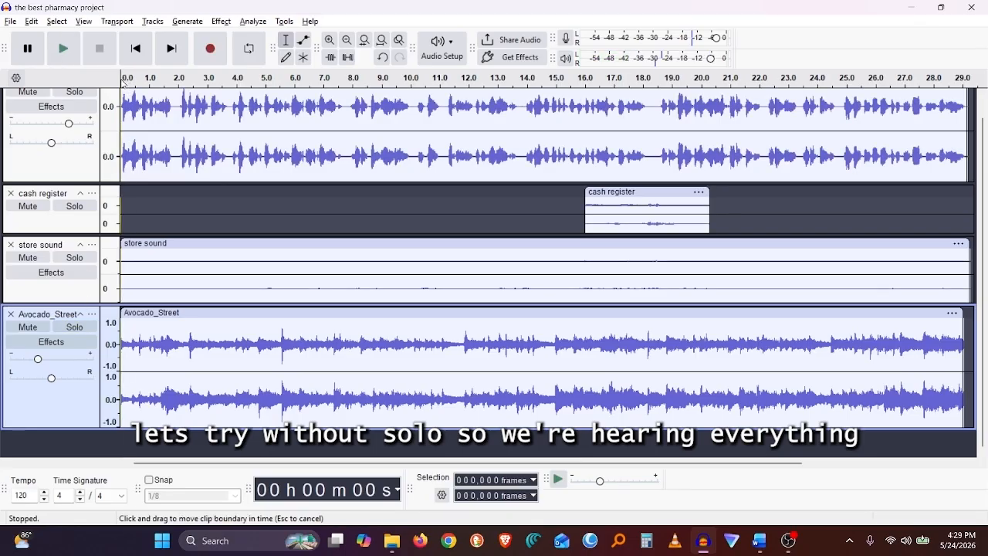
# Play the full mix, raise the Avocado_Street gain slightly, and replay from about 2.5 seconds.
pyautogui.press('space')
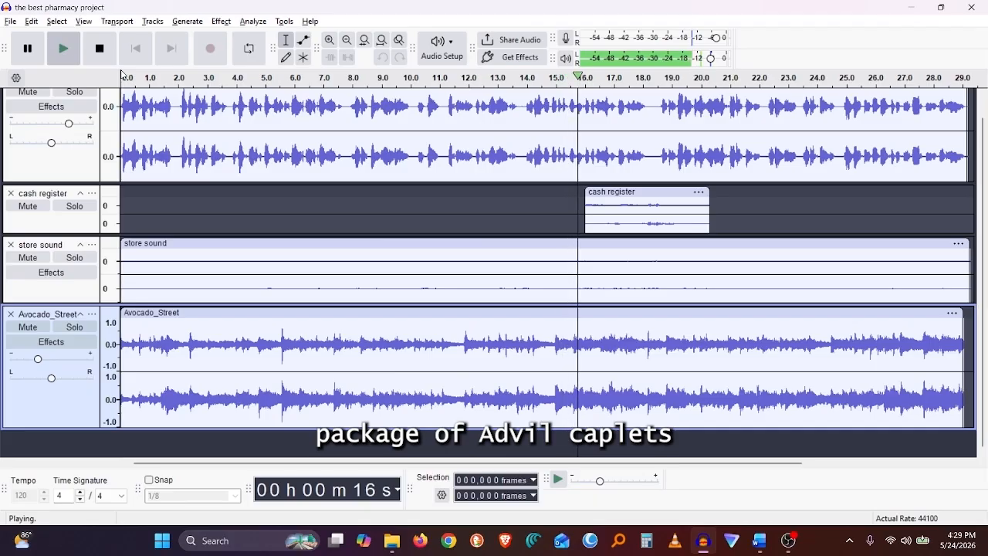
pyautogui.press('space')
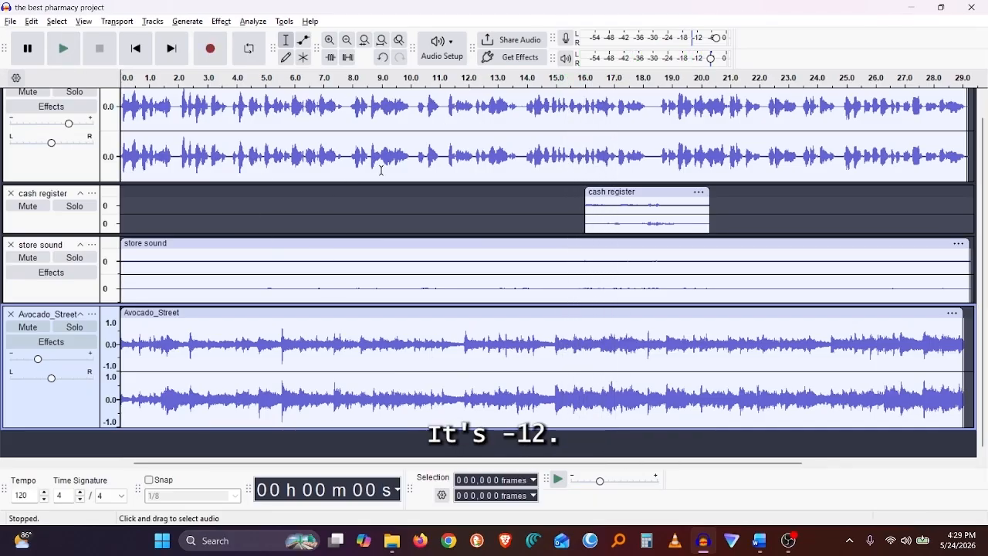
pyautogui.moveTo(40, 365); pyautogui.dragTo(43, 366)
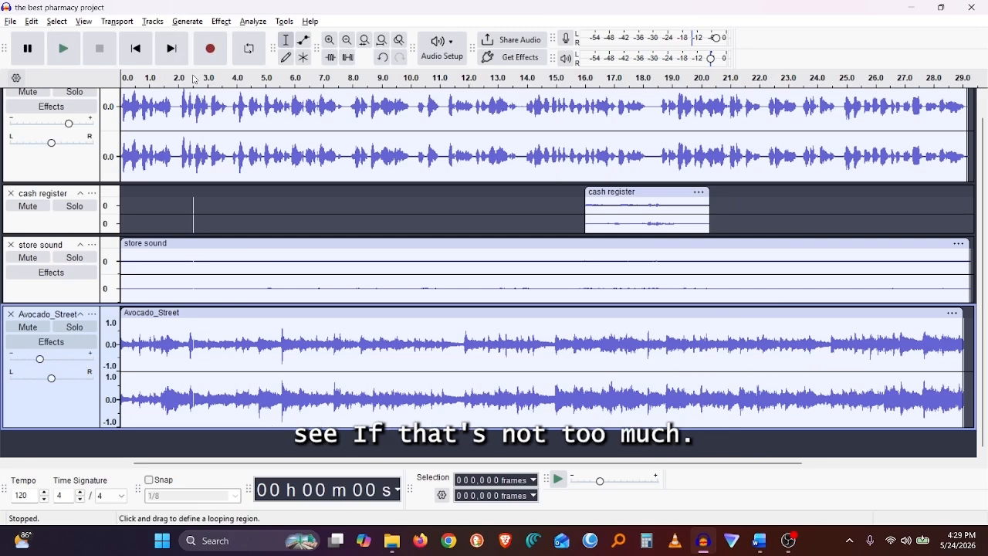
pyautogui.click(195, 79)
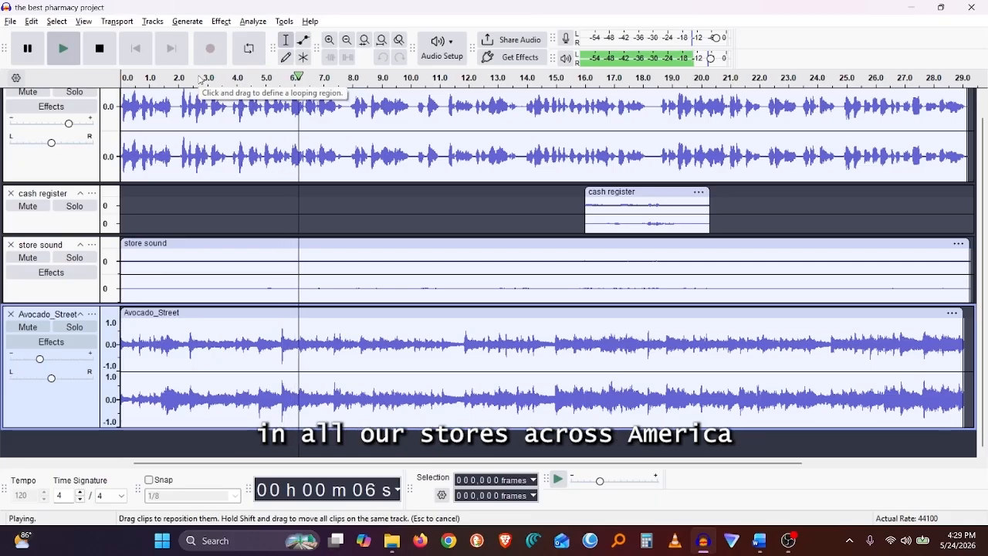
pyautogui.press('space')
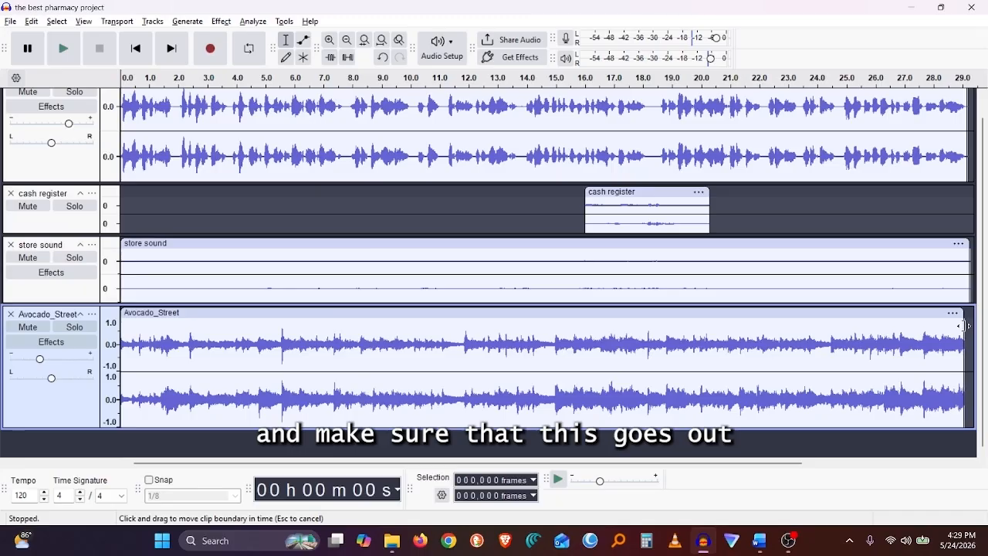
# Extend the Avocado_Street clip's end slightly and apply Fade Out to its last part from about 27.5 seconds.
pyautogui.moveTo(963, 325); pyautogui.dragTo(965, 325)
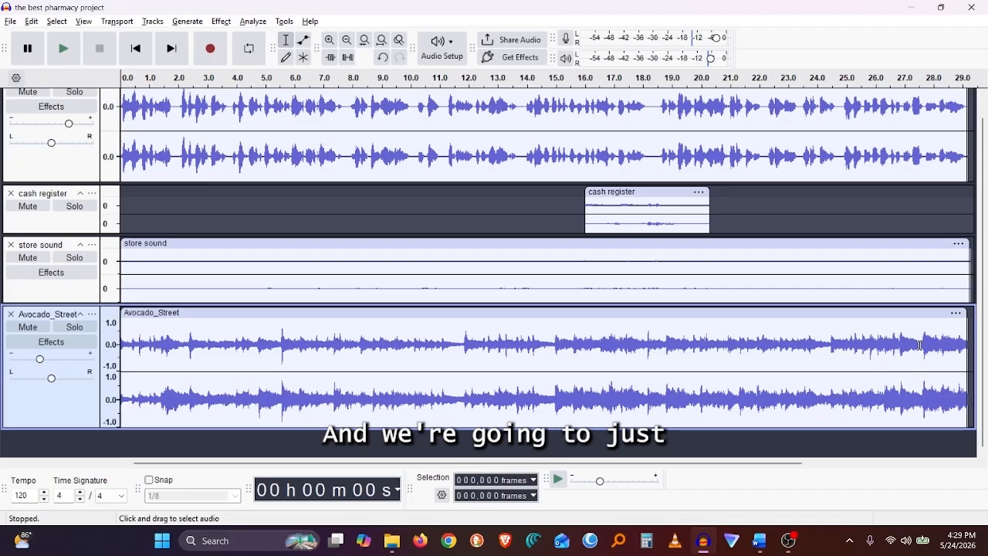
pyautogui.moveTo(919, 345); pyautogui.dragTo(969, 347)
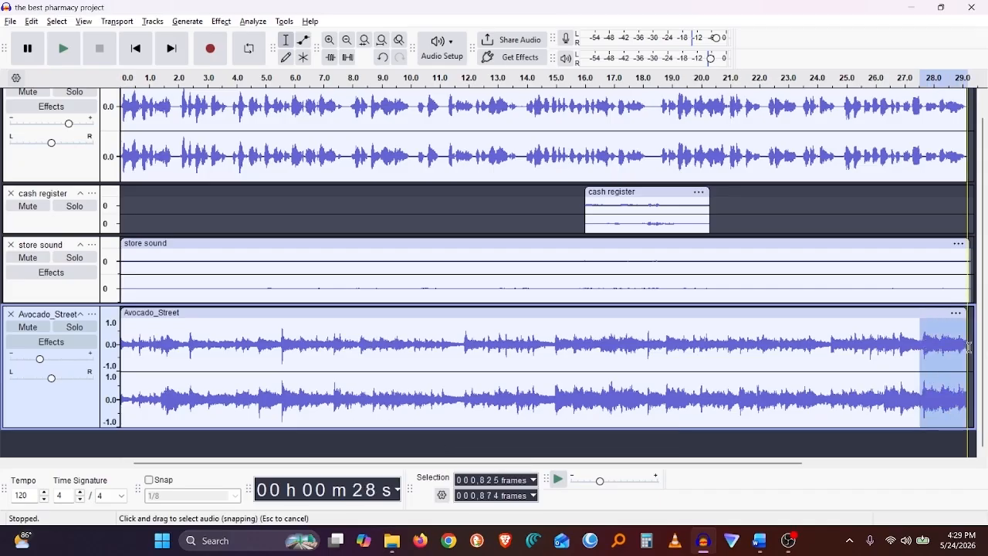
pyautogui.click(221, 21)
pyautogui.moveTo(255, 124)
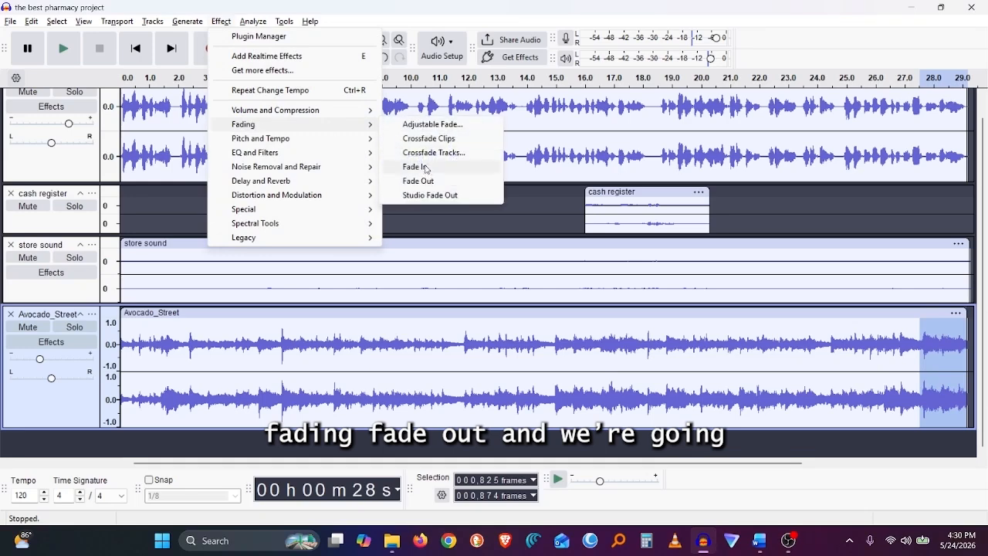
pyautogui.click(418, 181)
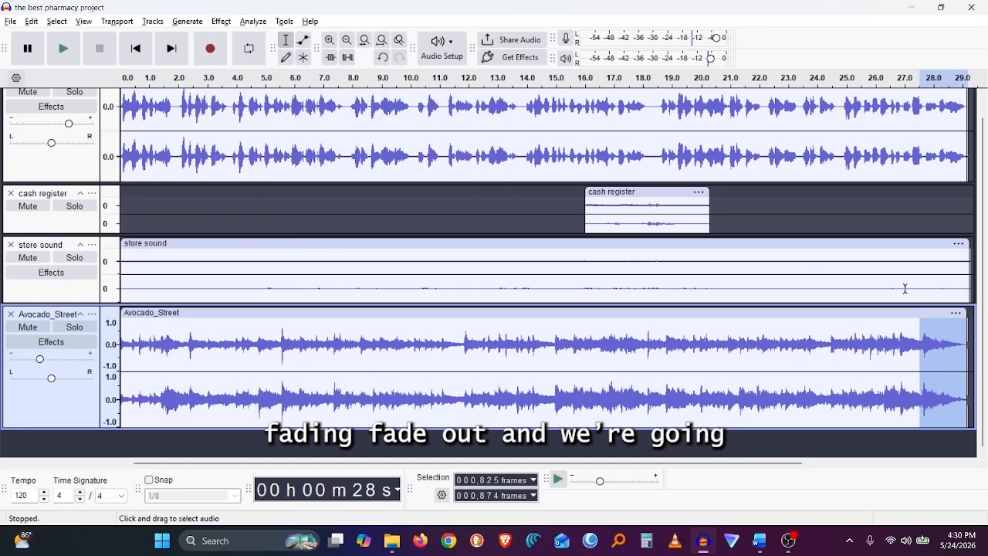
# Apply Fade Out to the end of the store sound clip from about 27.4 seconds.
pyautogui.moveTo(918, 286); pyautogui.dragTo(958, 272)
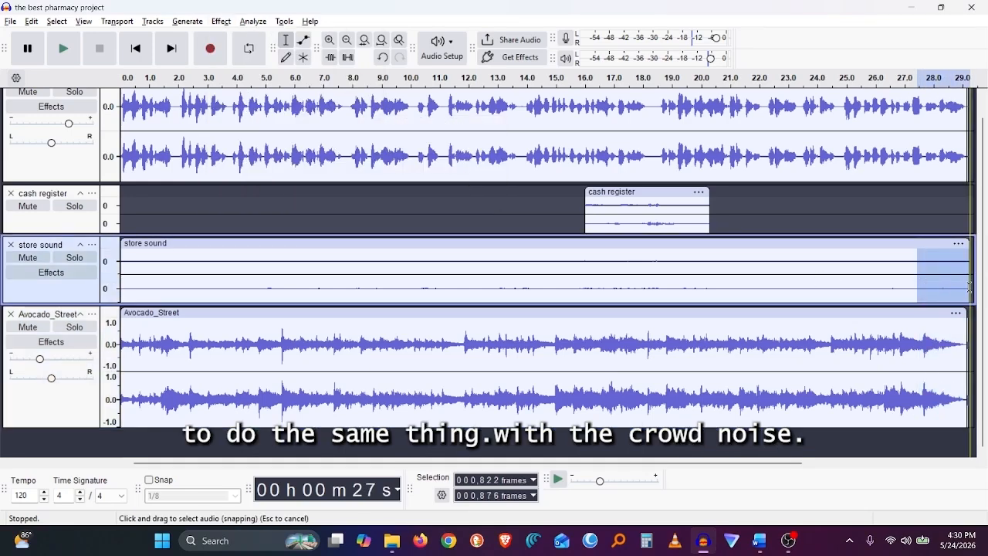
pyautogui.click(217, 23)
pyautogui.moveTo(221, 124)
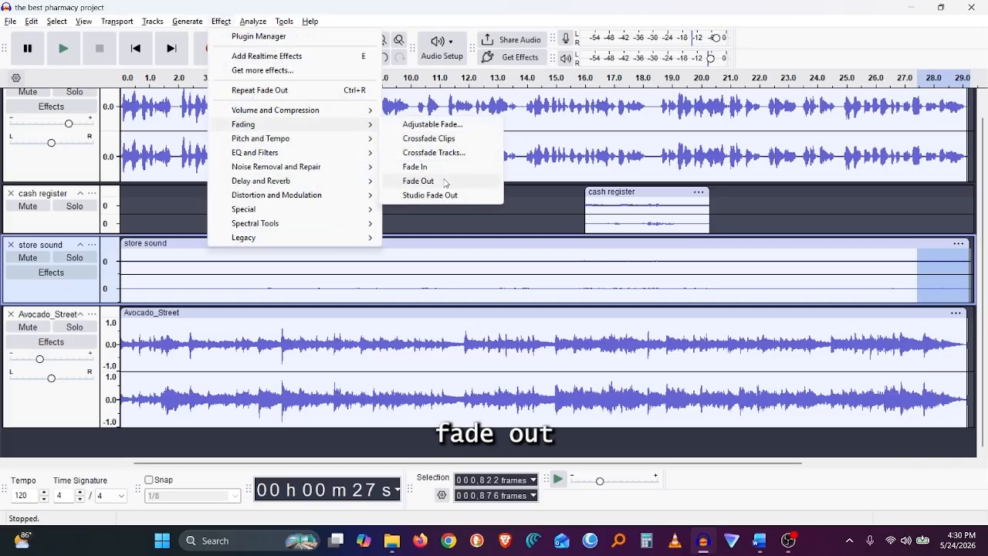
pyautogui.click(444, 183)
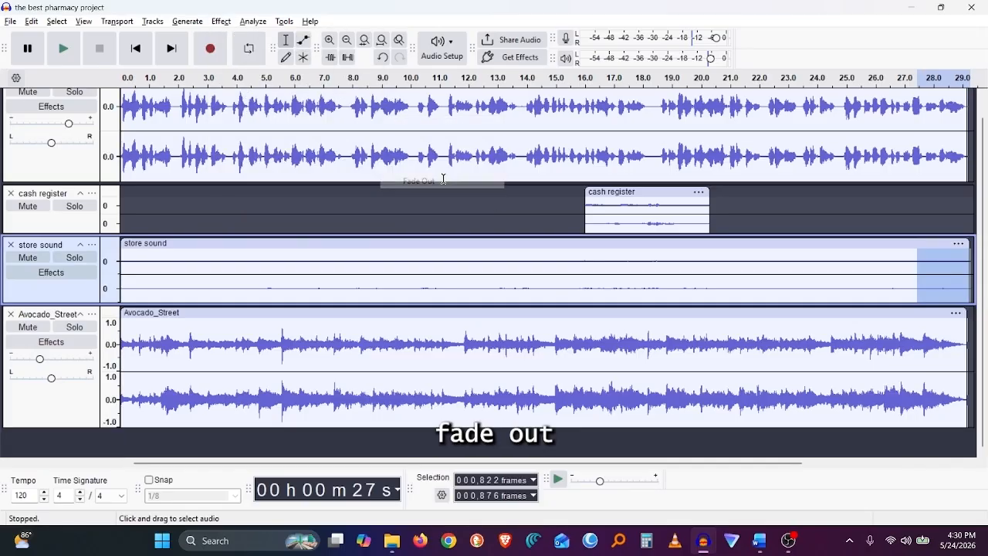
# Clear the selection and save the project.
pyautogui.click(909, 221)
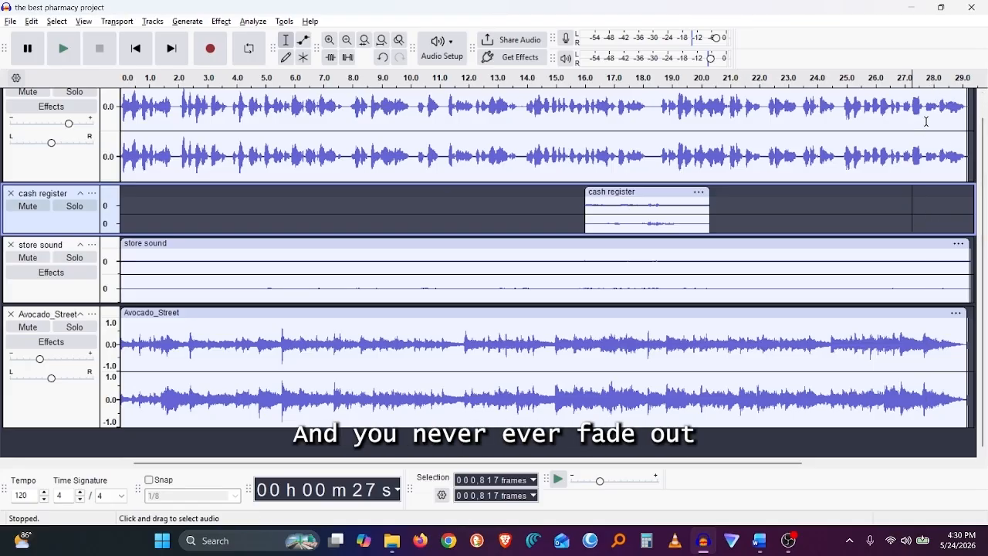
pyautogui.hotkey('ctrl', 's')
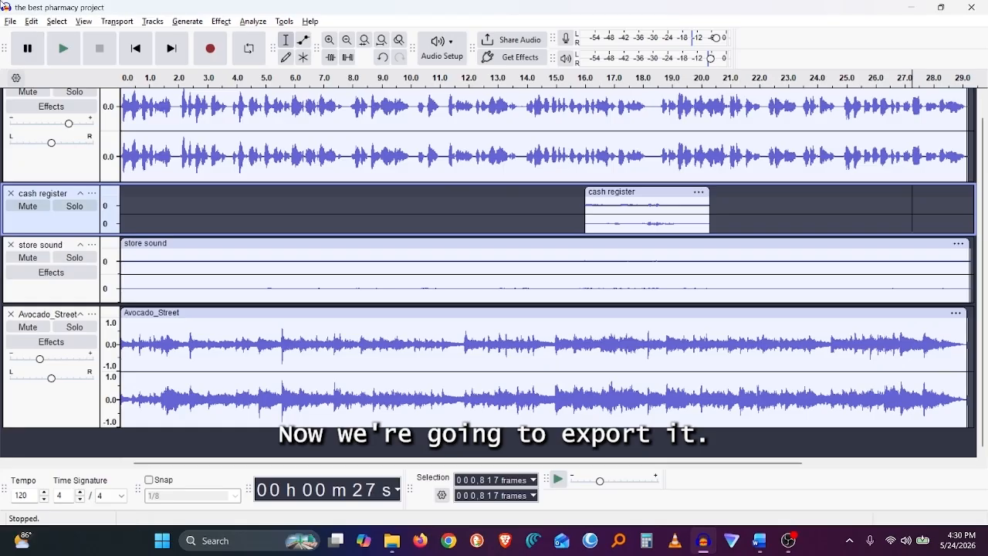
# Start exporting the audio to the computer and browse for the save location.
pyautogui.click(9, 21)
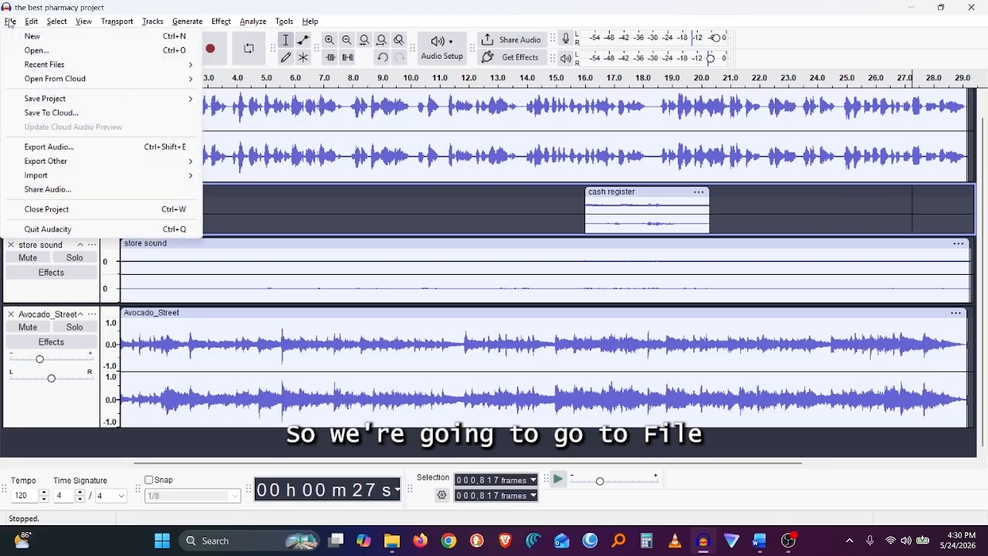
pyautogui.click(52, 147)
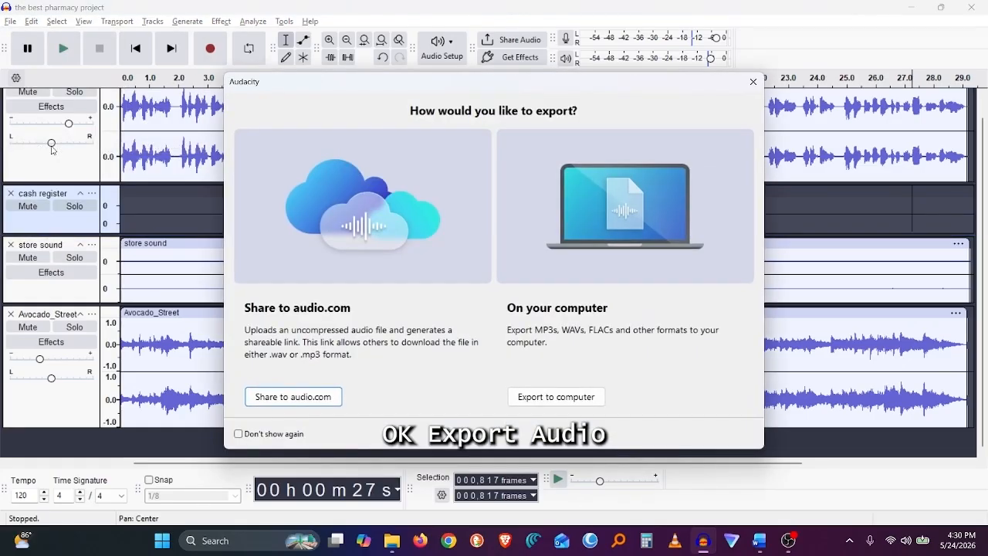
pyautogui.click(547, 402)
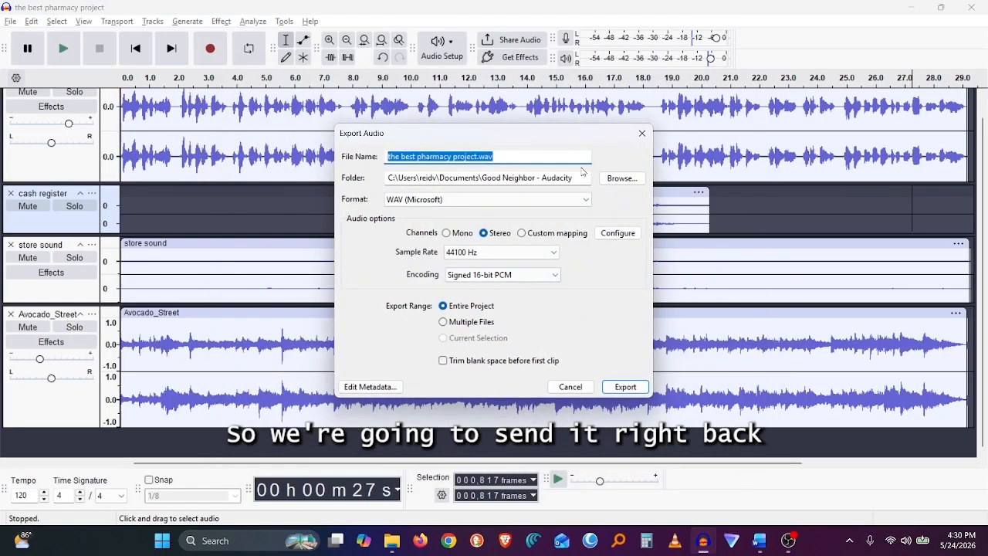
pyautogui.click(621, 178)
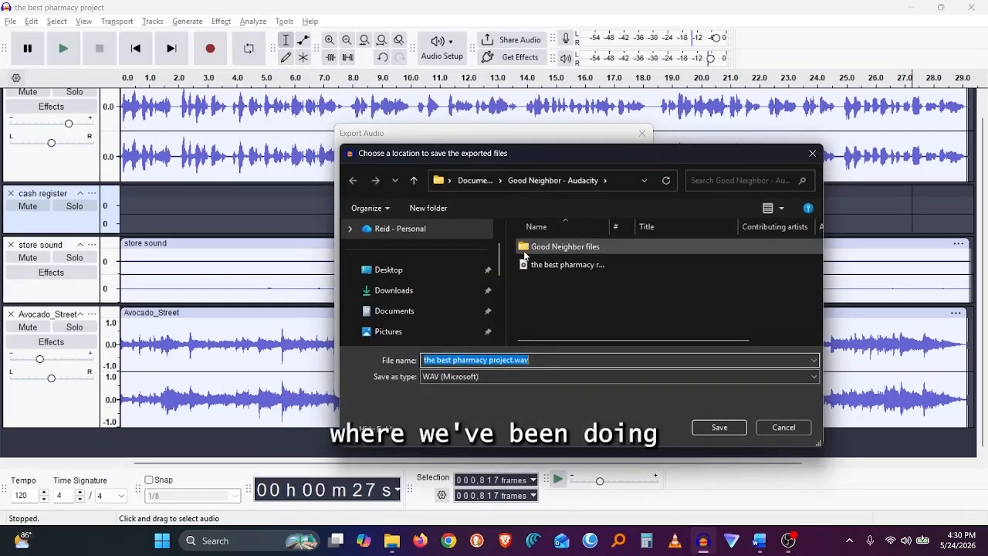
# Name the export file the best pharmacy radio commercial.wav in the Good Neighbor - Audacity folder.
pyautogui.click(513, 358)
pyautogui.press('BackSpace')
pyautogui.press('BackSpace')
pyautogui.press('BackSpace')
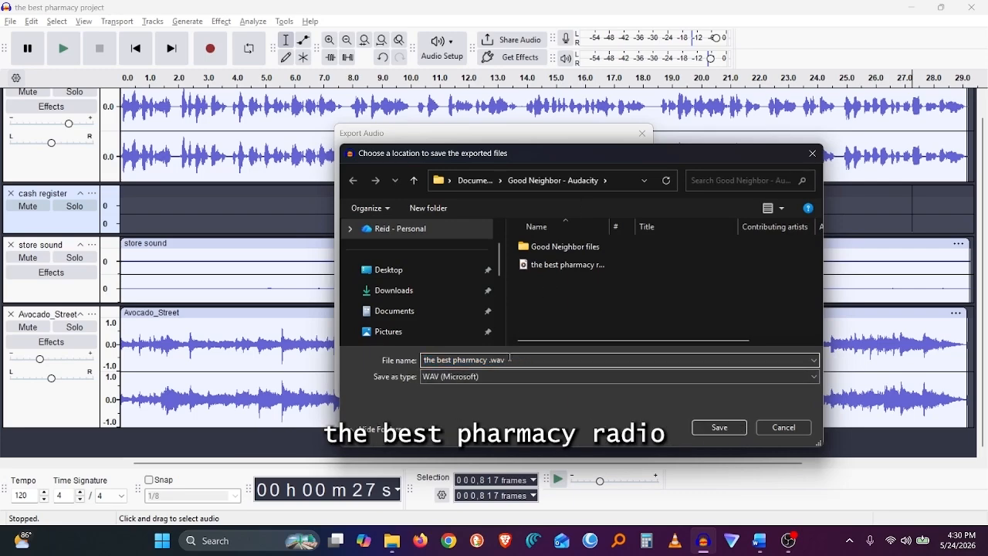
pyautogui.write('radio c')
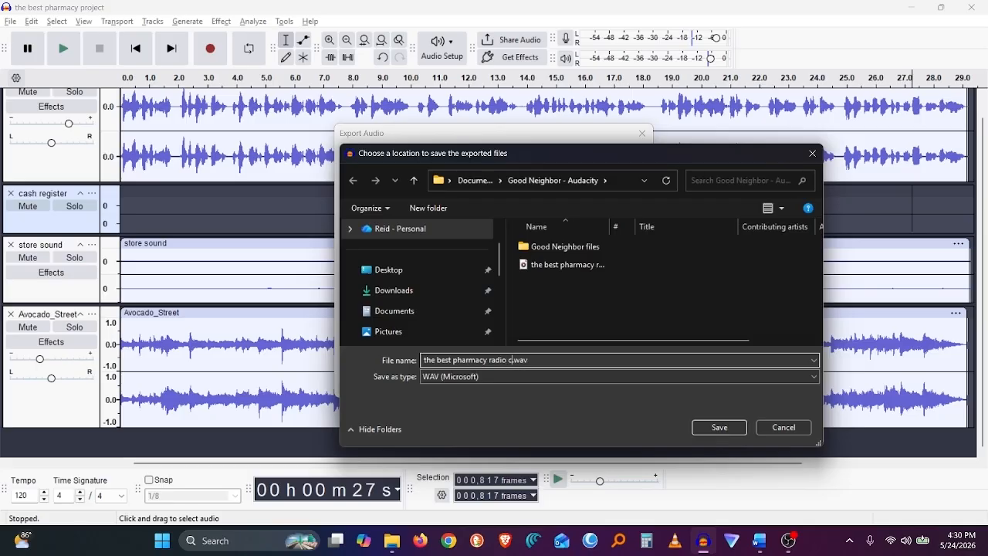
pyautogui.write('ommercial')
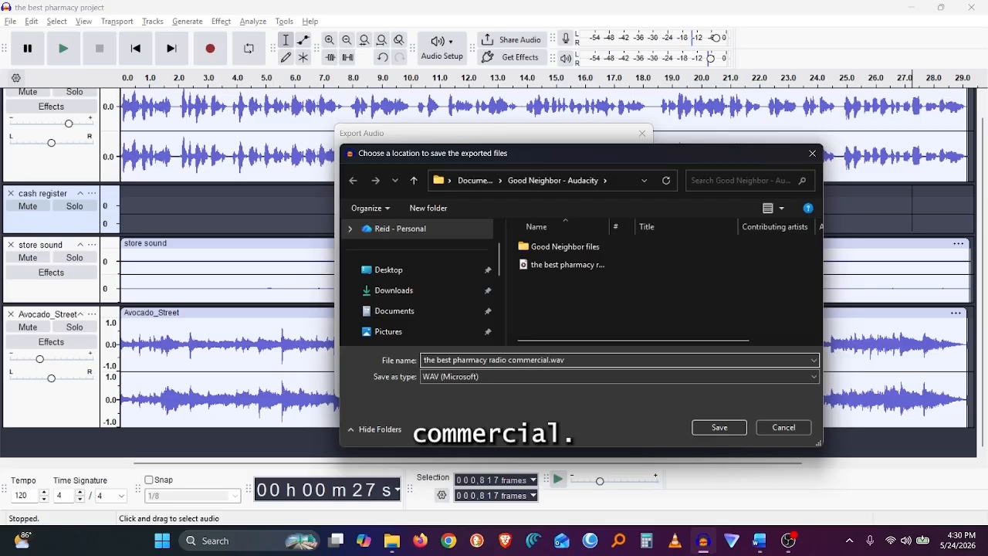